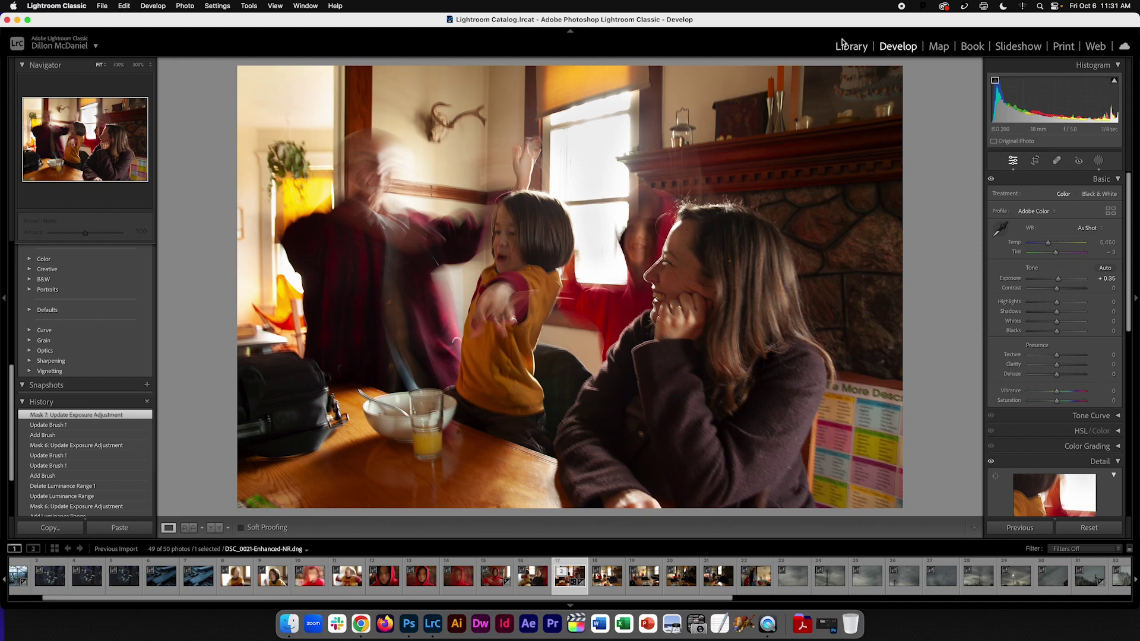
# Turn on soft proofing for the photo and choose the cifa_p800_satin270_p_bk.icc (Premium Luster) profile
pyautogui.press('XF86MonBrightnessDown')
pyautogui.click(275, 5)
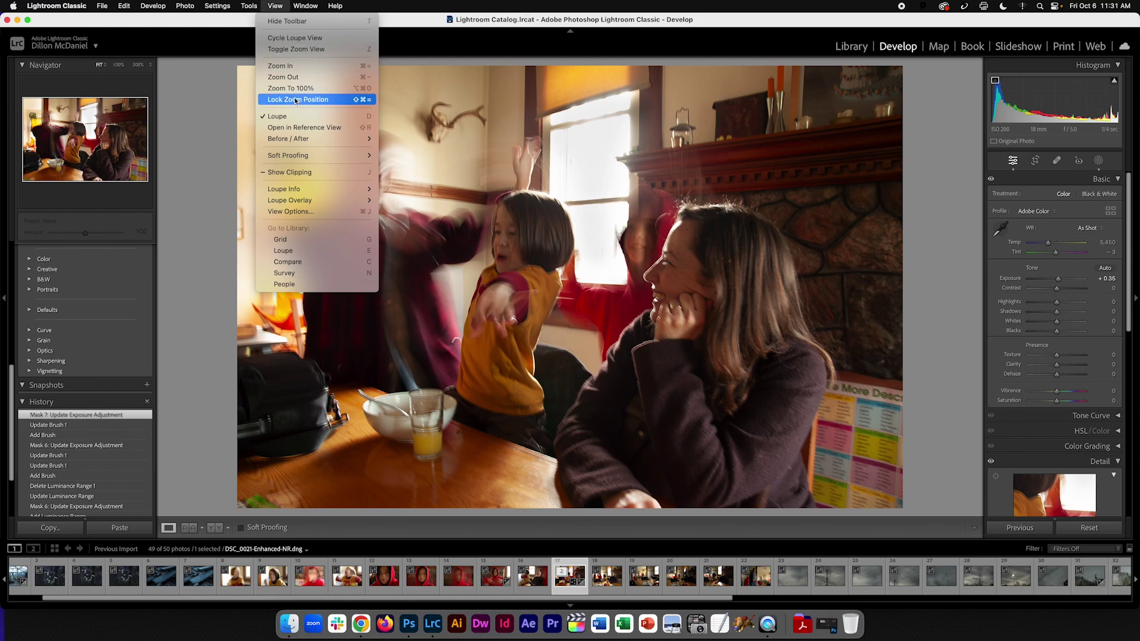
pyautogui.moveTo(323, 157)
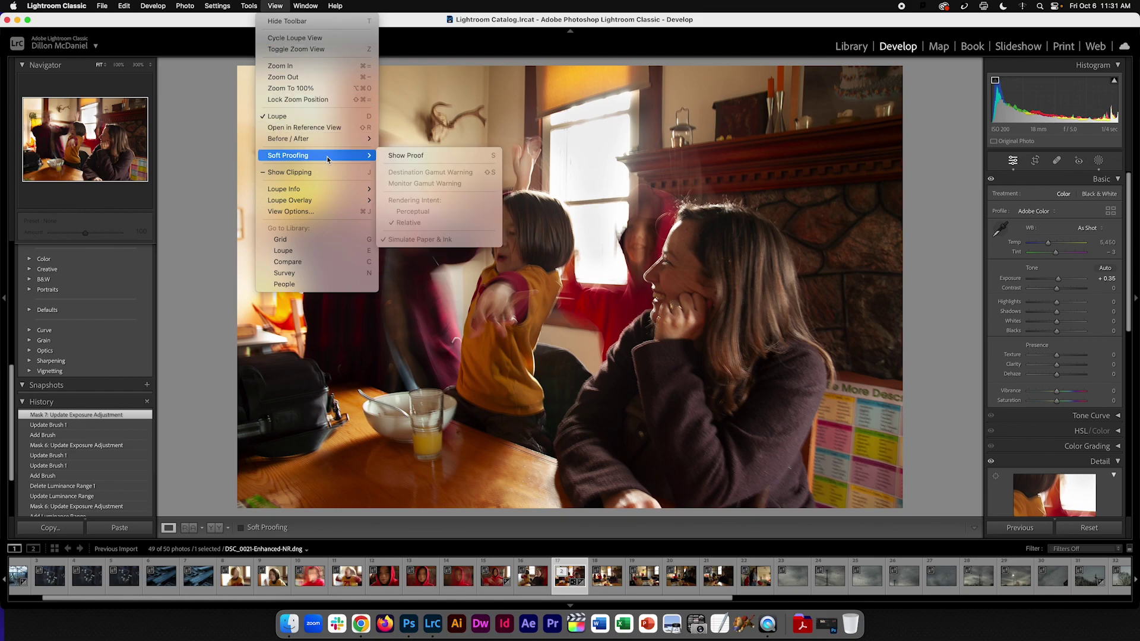
pyautogui.click(404, 156)
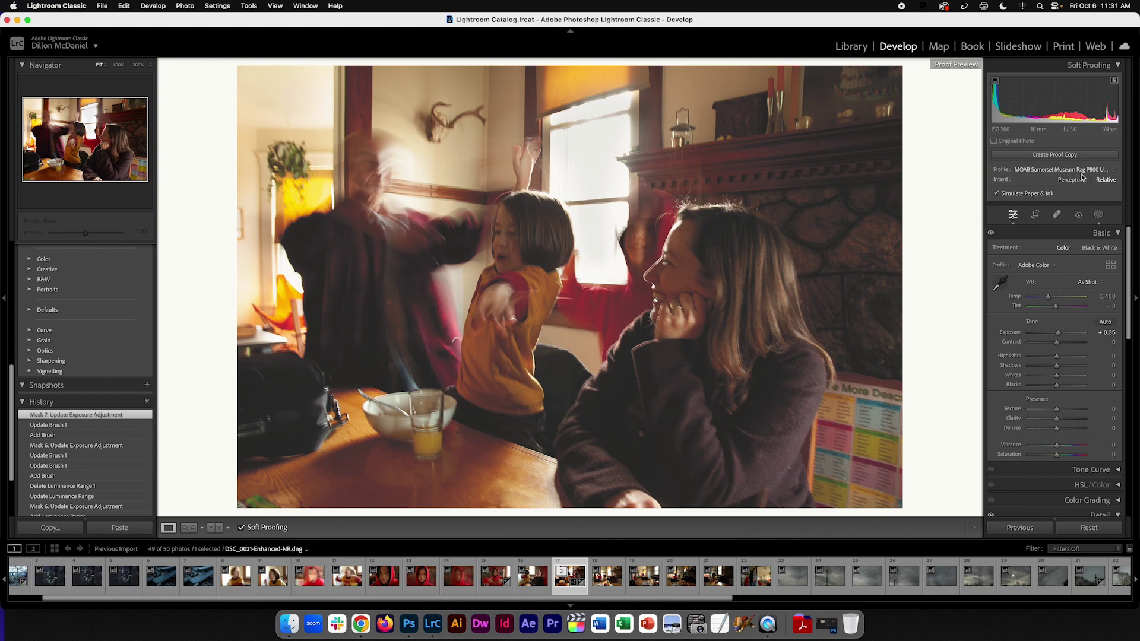
pyautogui.click(1108, 171)
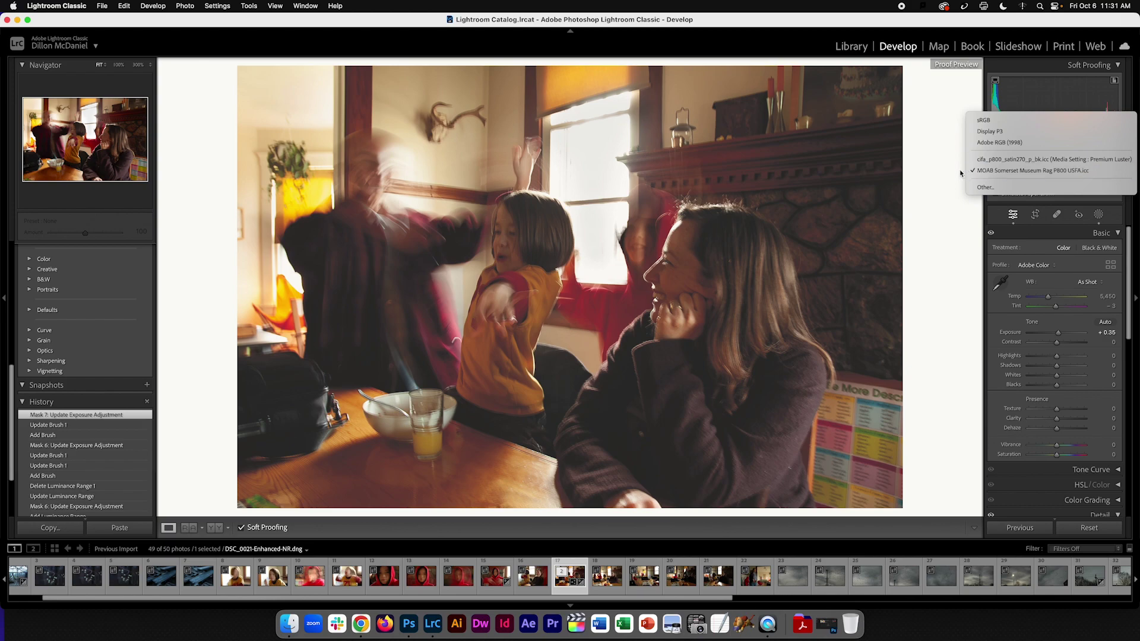
pyautogui.click(990, 162)
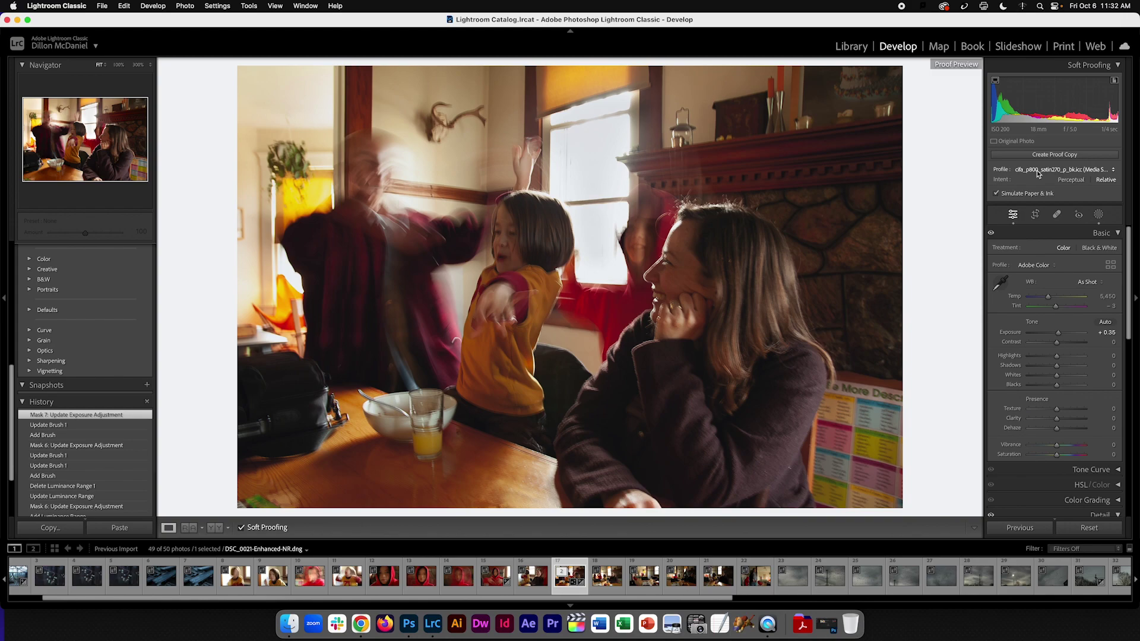
# Switch the soft proof of the photo to the Adobe RGB (1998) profile
pyautogui.click(1113, 170)
pyautogui.press('Up')
pyautogui.press('Up')
pyautogui.press('Down')
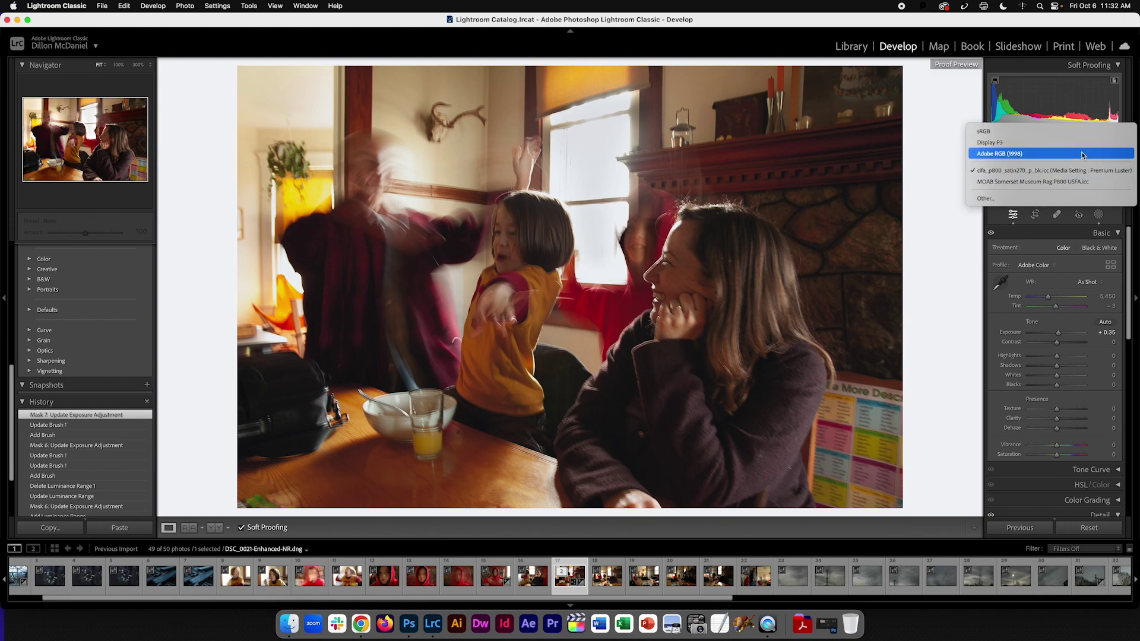
pyautogui.press('Return')
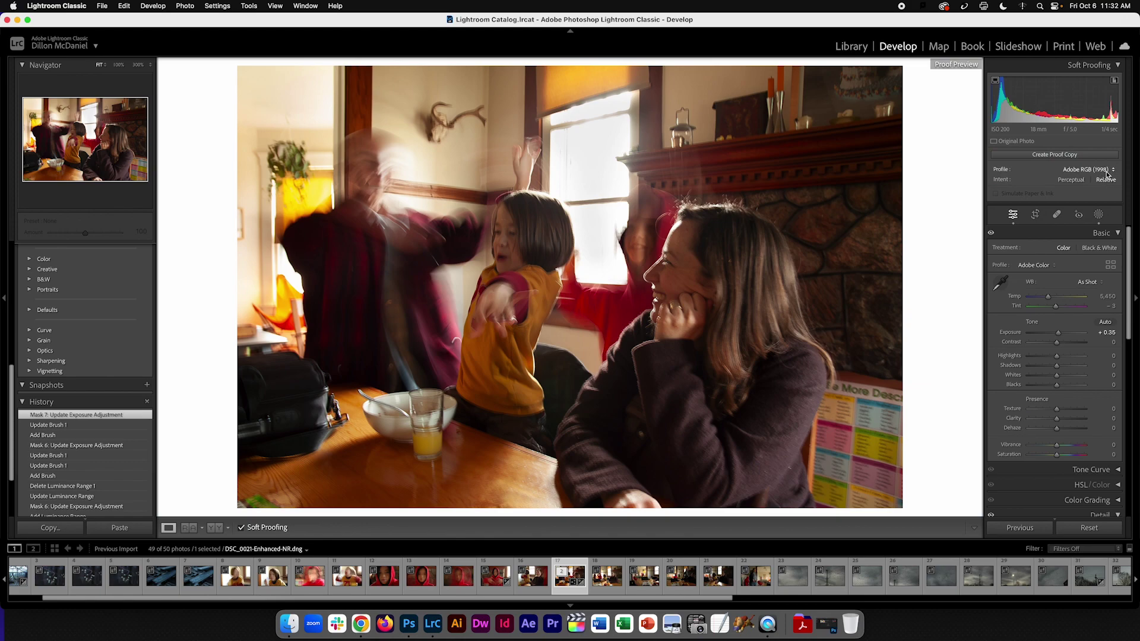
# Look through the other installed printer and paper profiles available for soft proofing and cancel the selection
pyautogui.click(1108, 171)
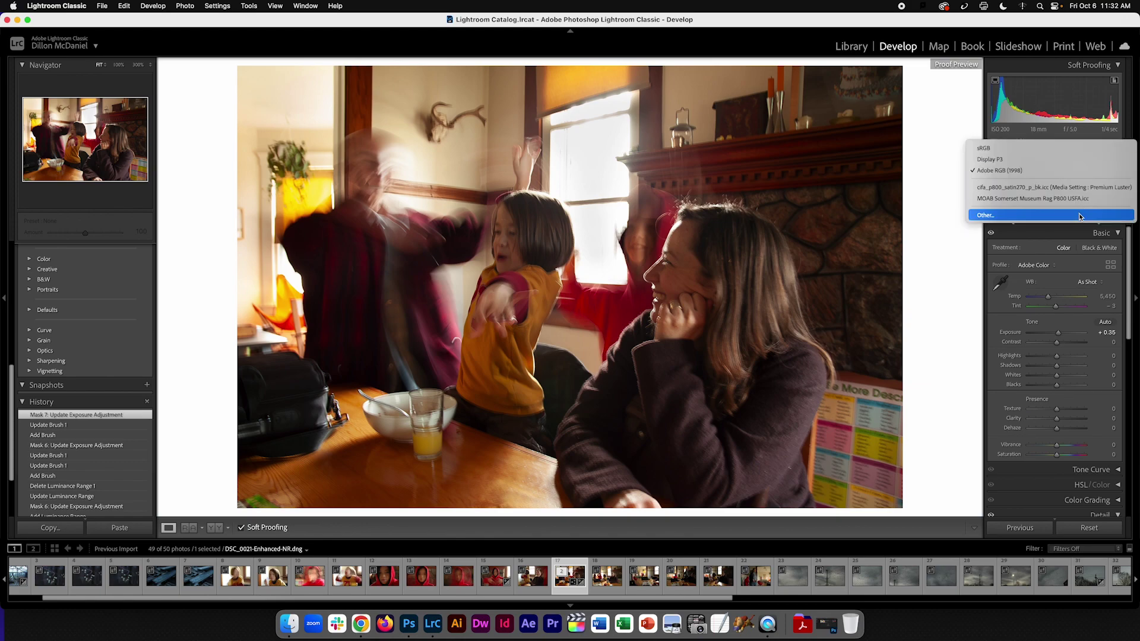
pyautogui.press('Escape')
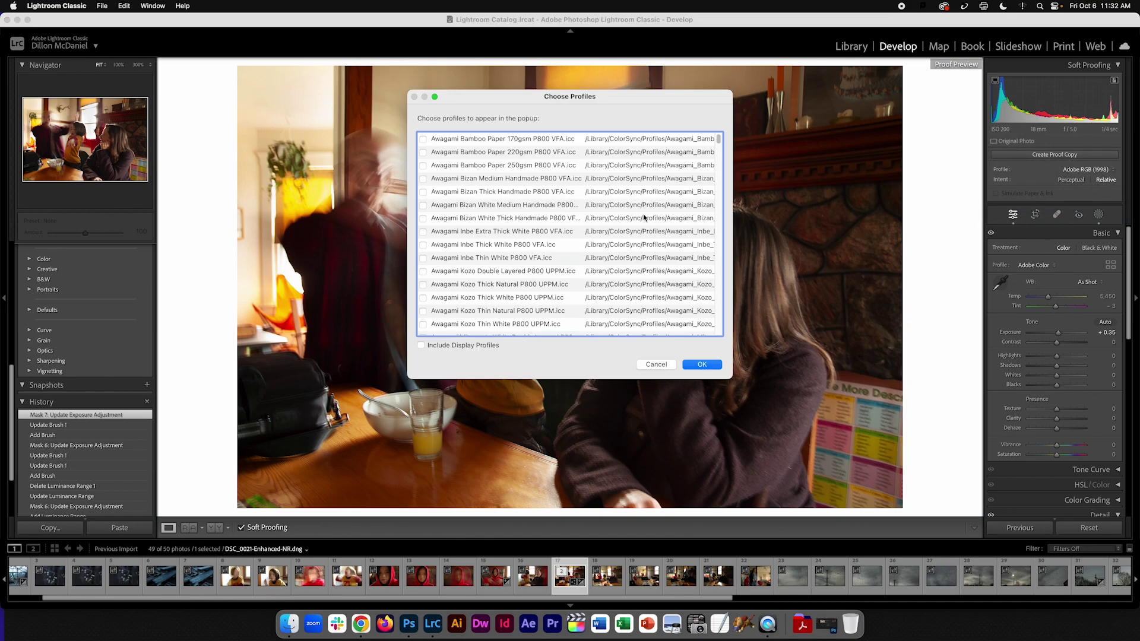
pyautogui.moveTo(719, 140); pyautogui.dragTo(718, 154)
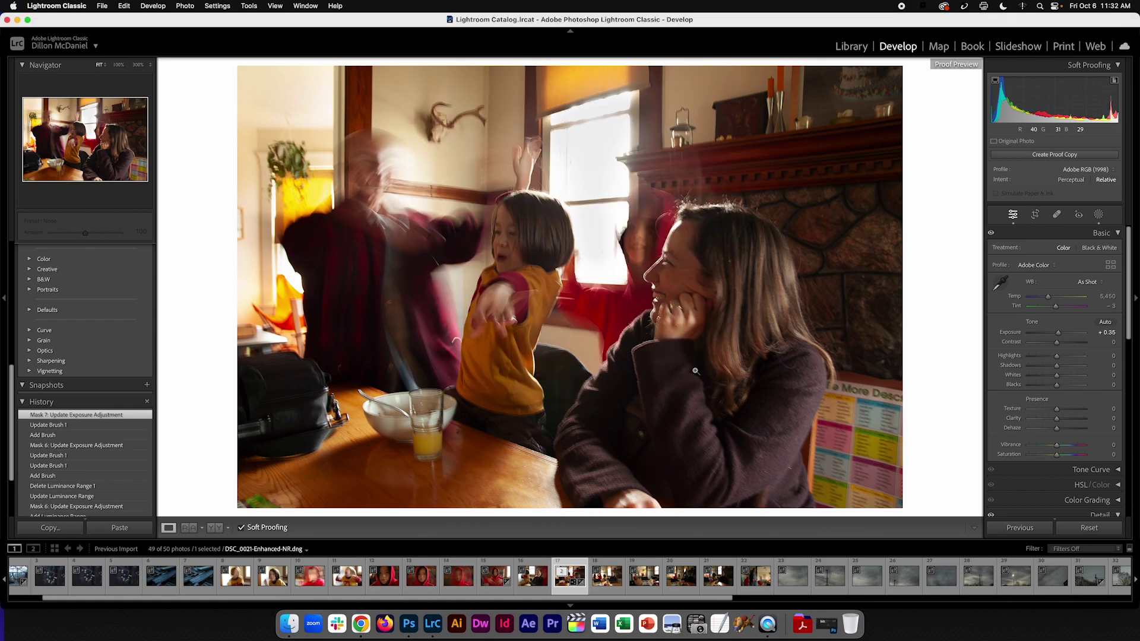
pyautogui.click(658, 365)
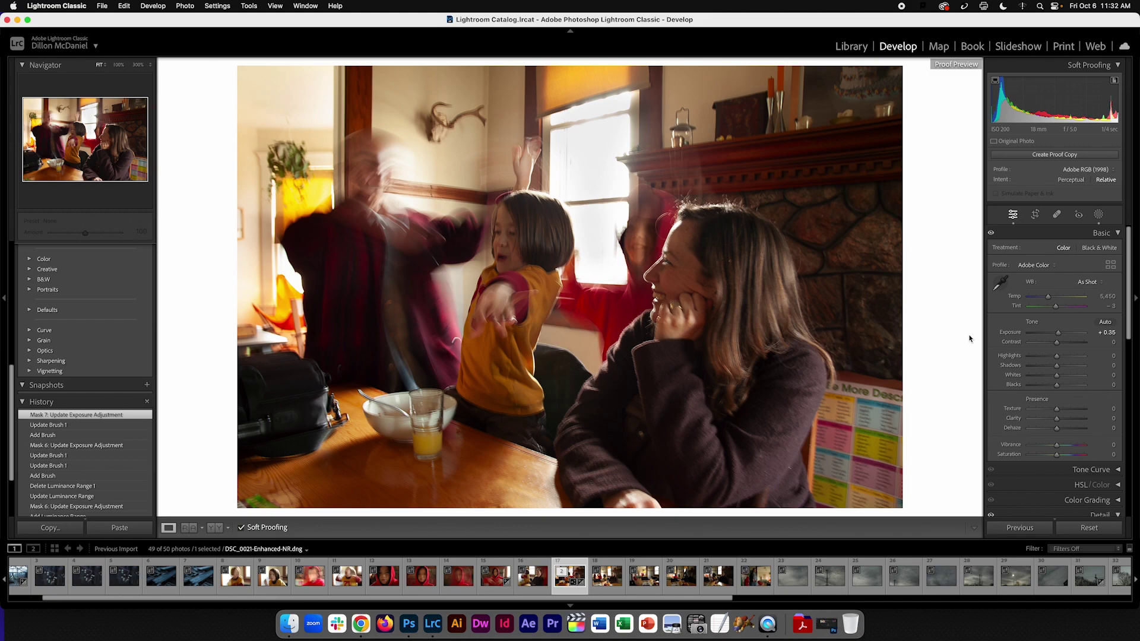
# Proof the photo with the cifa_p800_satin270_p_bk.icc profile again and turn soft proofing off
pyautogui.click(1108, 171)
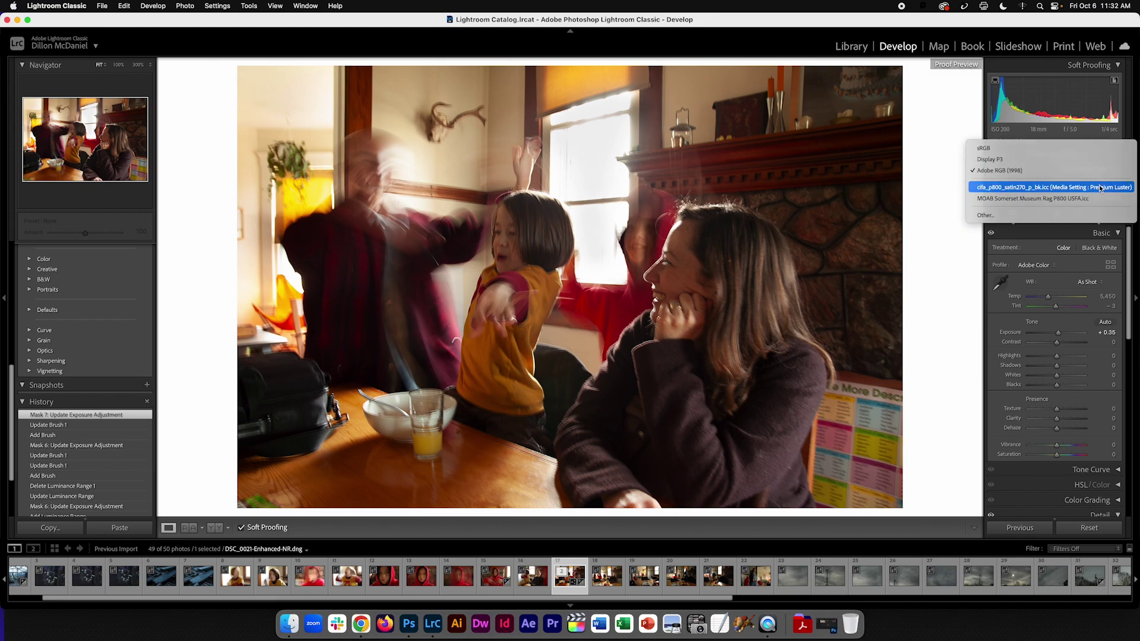
pyautogui.click(1104, 187)
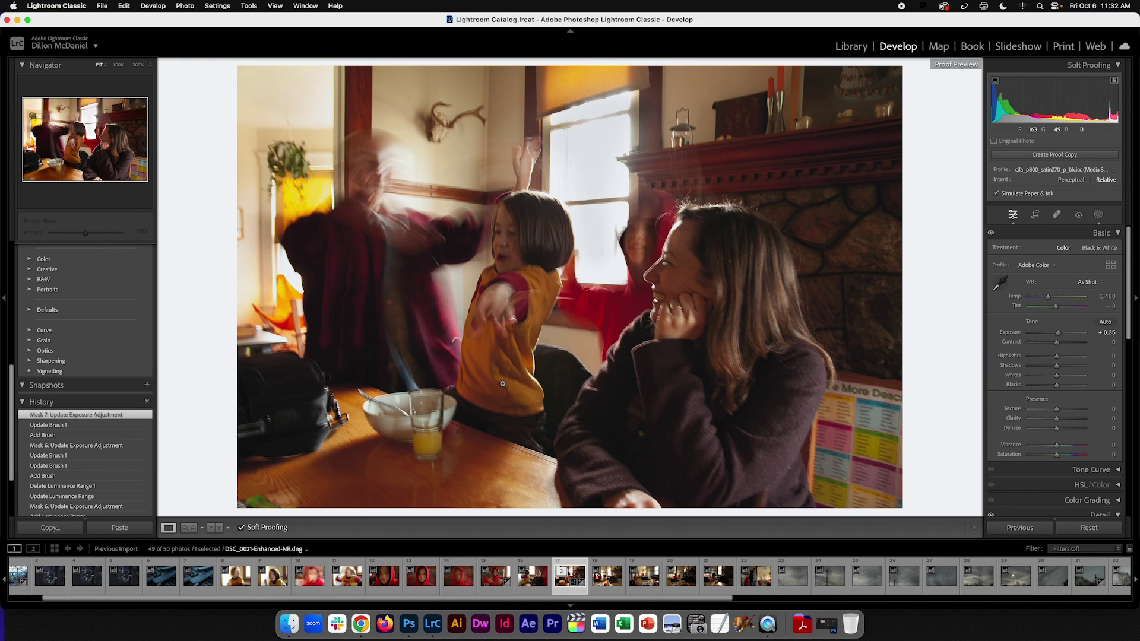
pyautogui.click(241, 527)
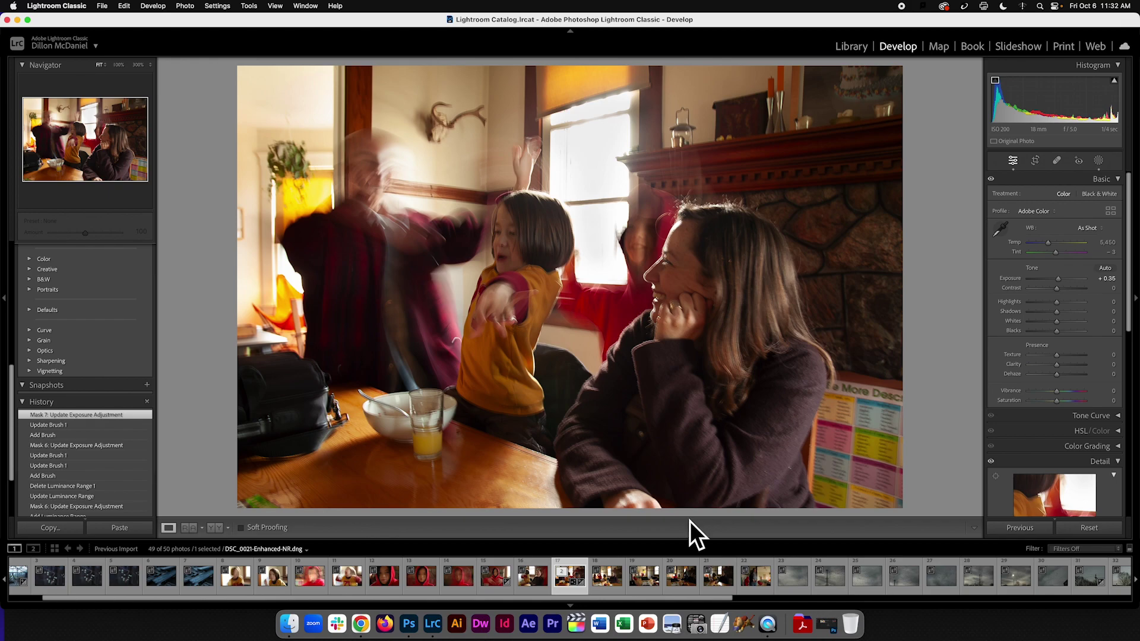
# Switch to the Print module and format the page setup for the EPSON SC-P800 Series printer
pyautogui.click(1060, 47)
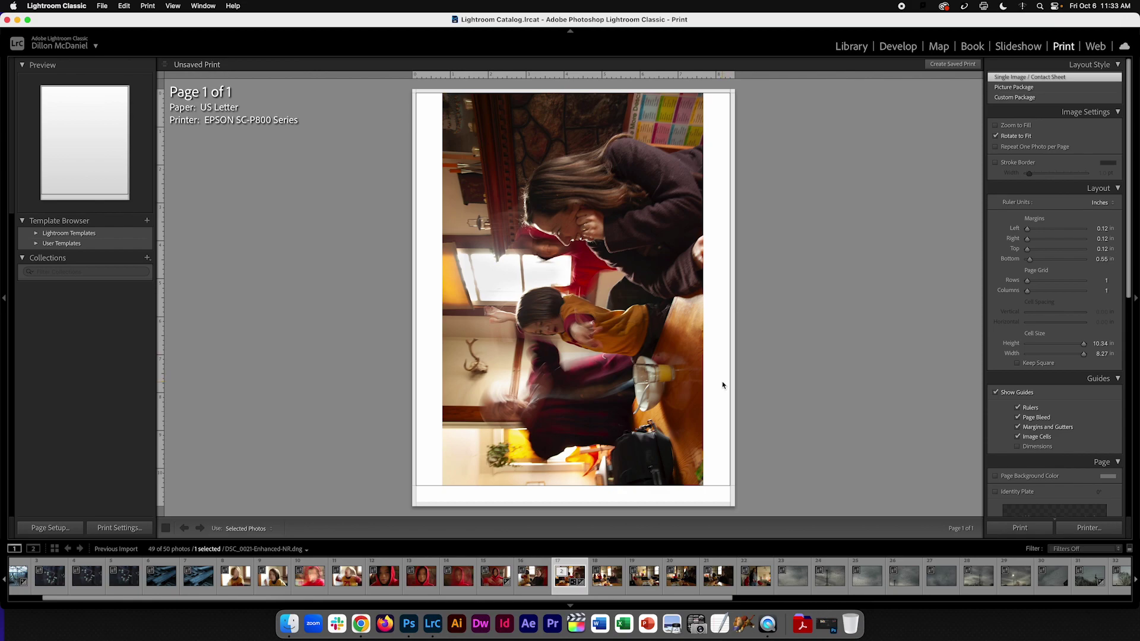
pyautogui.click(66, 530)
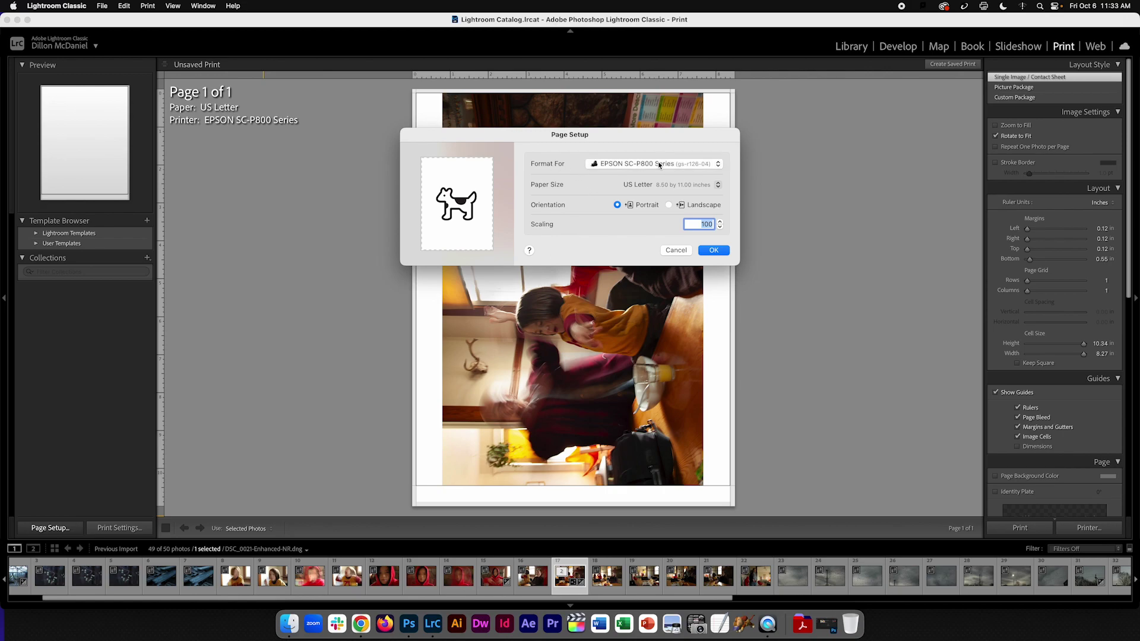
pyautogui.click(711, 168)
pyautogui.click(709, 149)
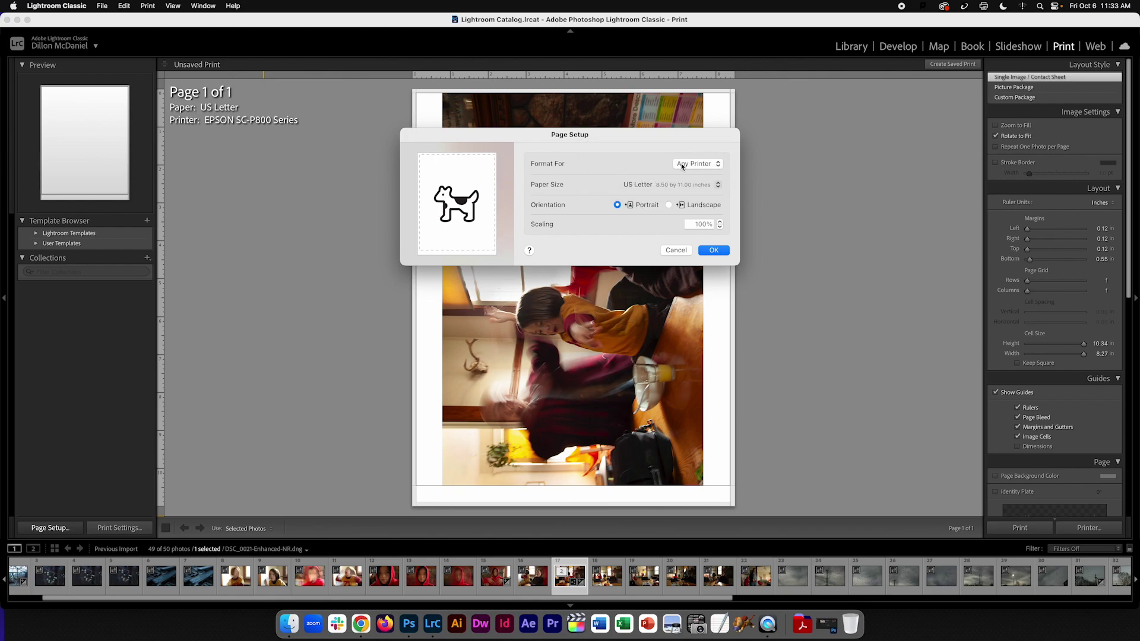
pyautogui.click(713, 169)
pyautogui.click(719, 185)
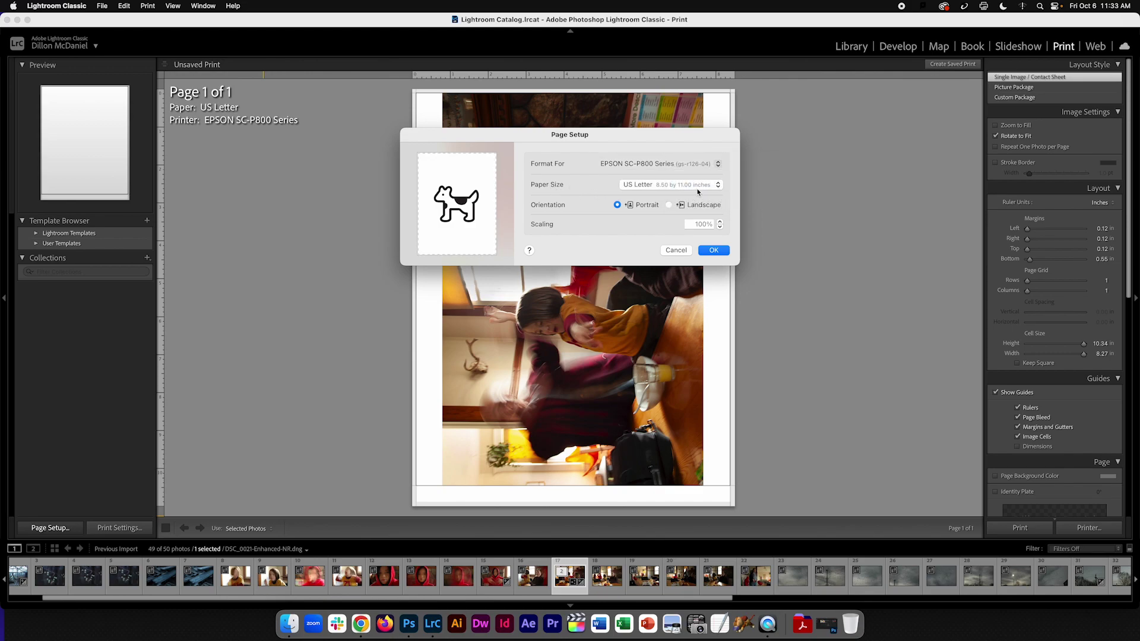
# Try the US Letter (Borderless, Retain Size) paper size and undo the page setup change
pyautogui.click(718, 186)
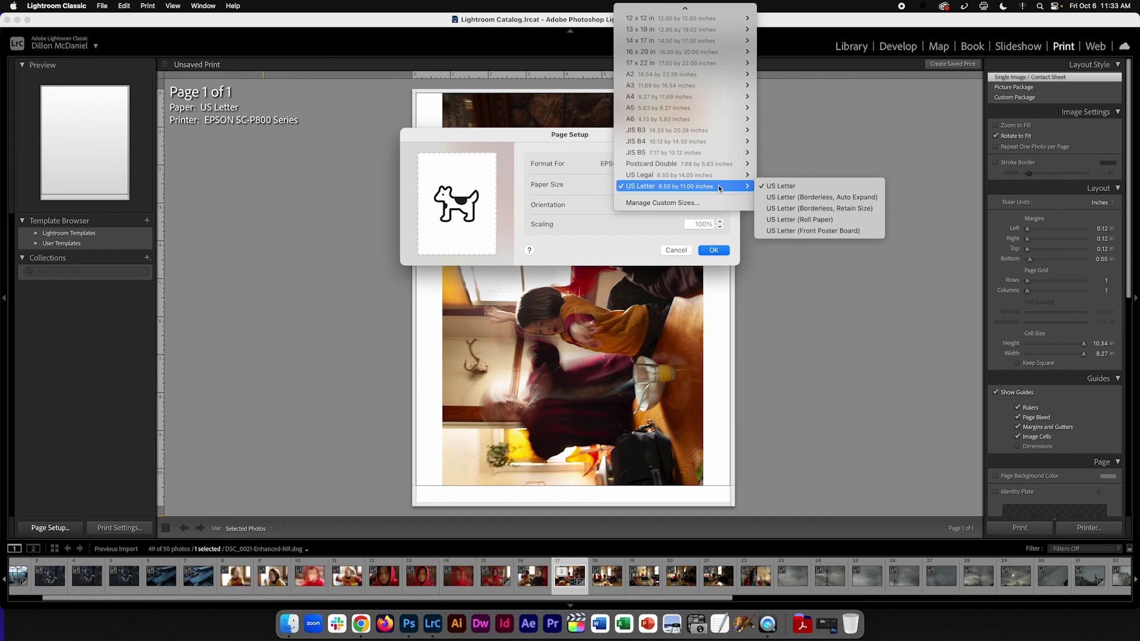
pyautogui.click(815, 209)
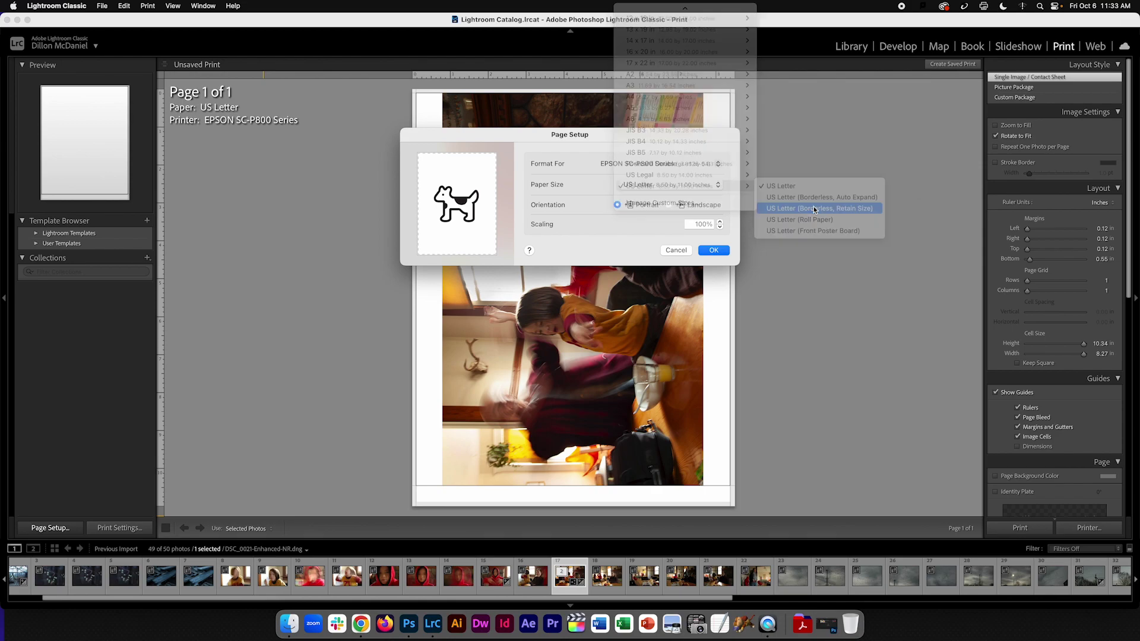
pyautogui.click(714, 251)
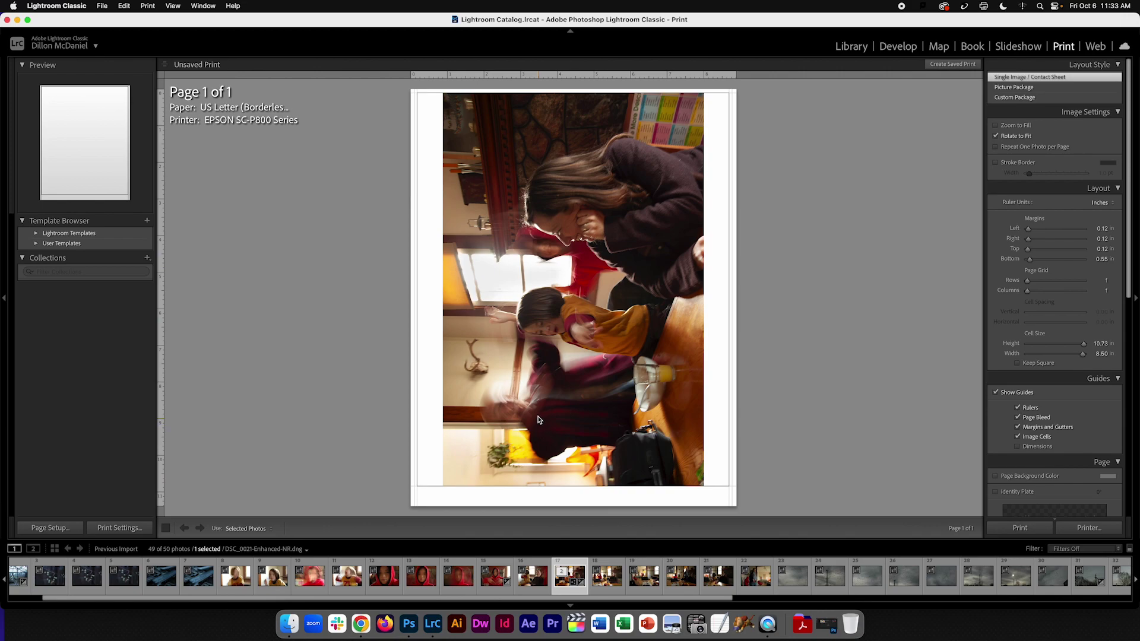
pyautogui.press('super+z')
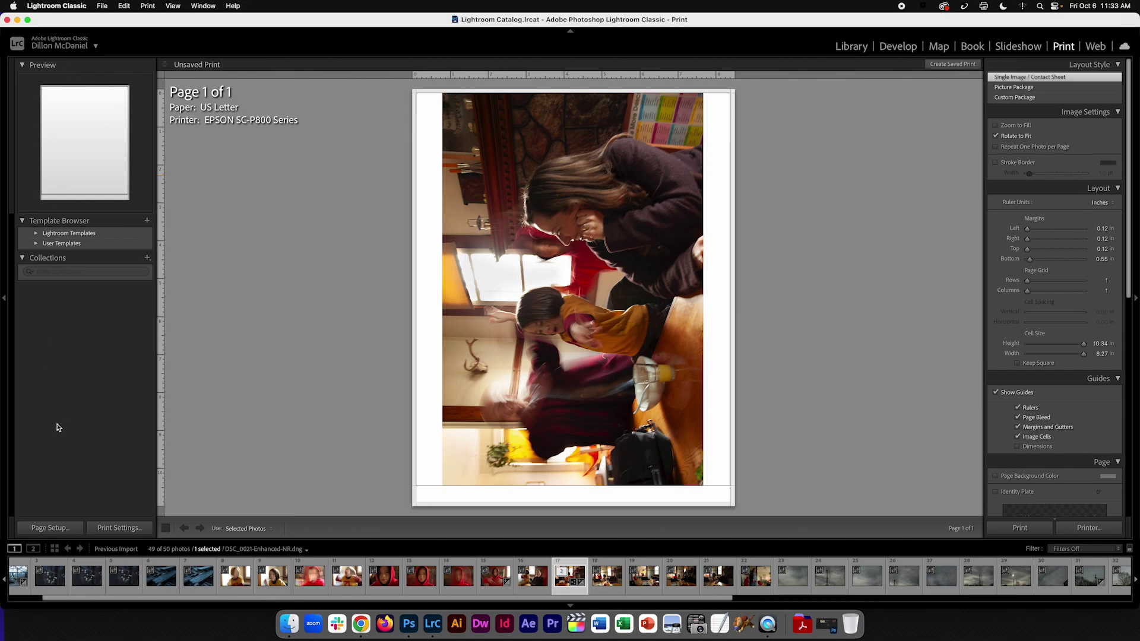
# Set the paper size in the page setup to US Letter (Borderless, Auto Expand)
pyautogui.click(51, 528)
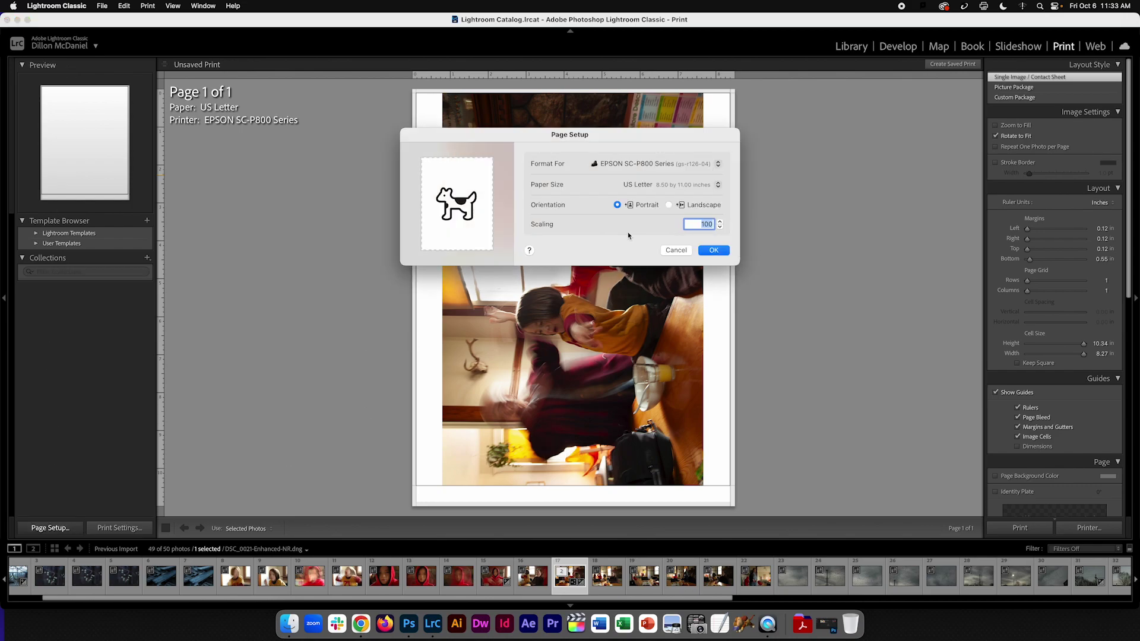
pyautogui.click(717, 185)
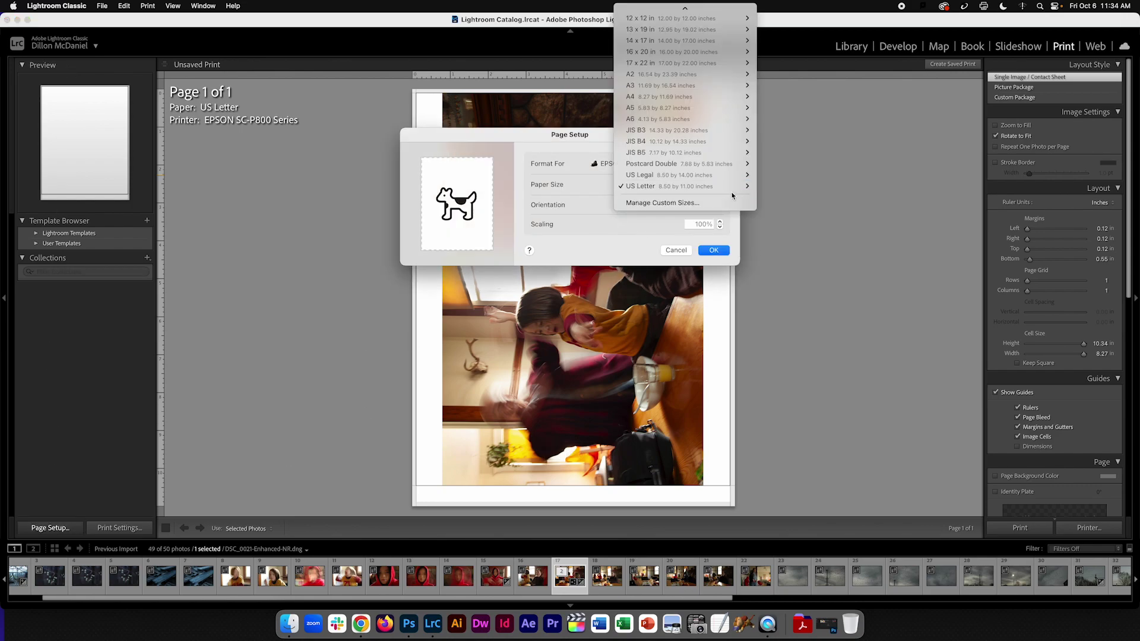
pyautogui.moveTo(739, 185)
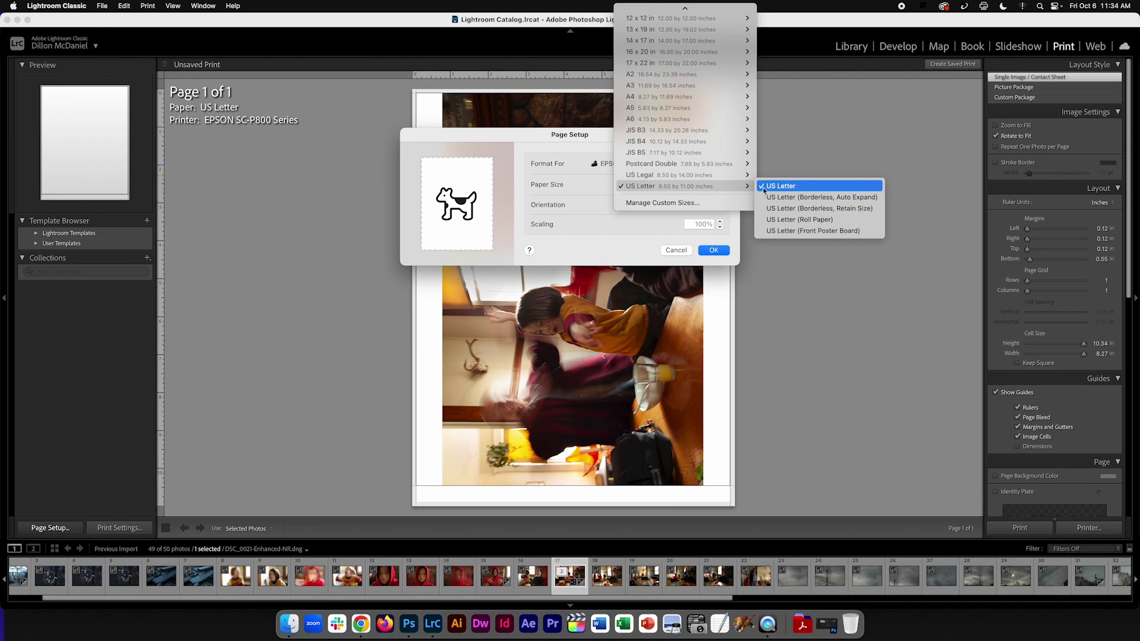
pyautogui.click(794, 199)
pyautogui.click(714, 250)
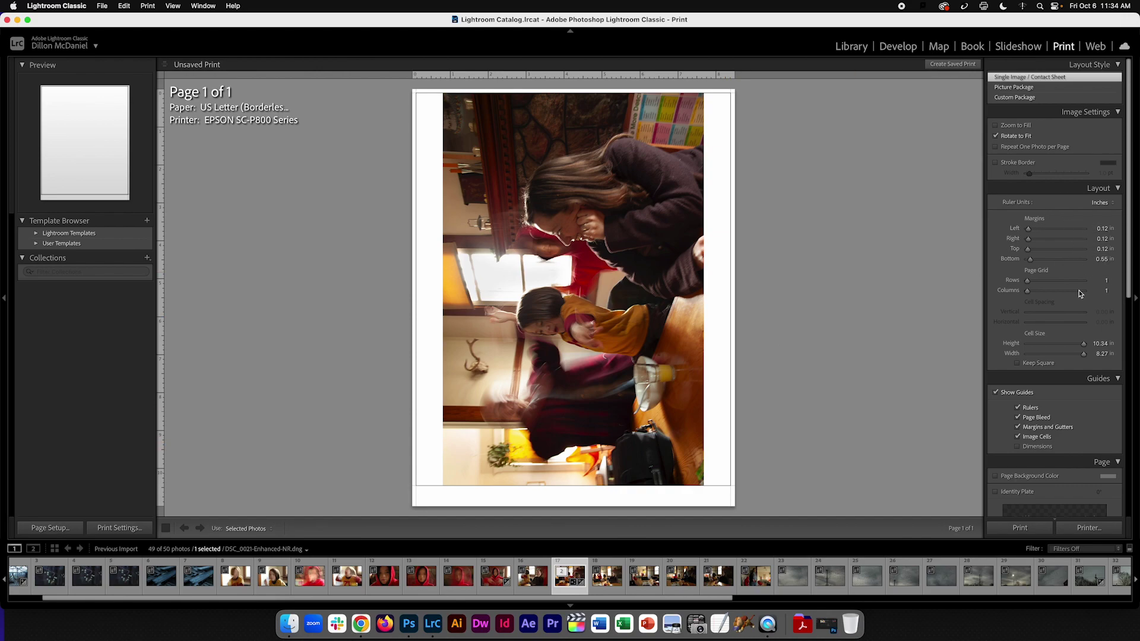
# Reduce all four page margins to 0.00 in and enlarge the image cell to 11.00 in high by 8.50 in wide
pyautogui.click(1083, 344)
pyautogui.click(1083, 355)
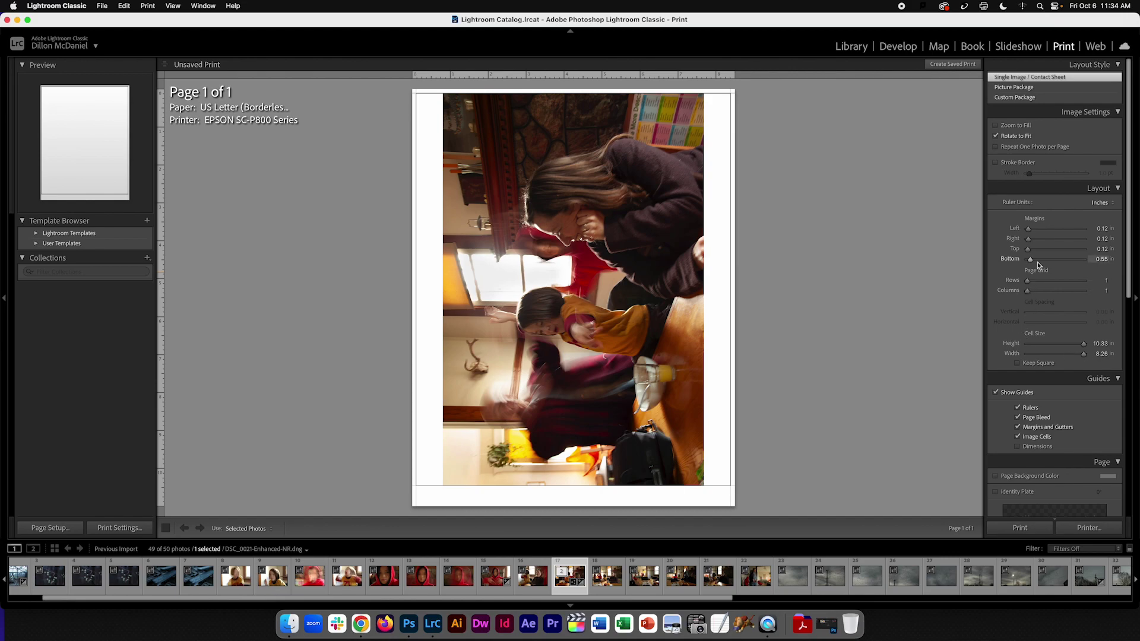
pyautogui.moveTo(1031, 259); pyautogui.dragTo(1002, 231)
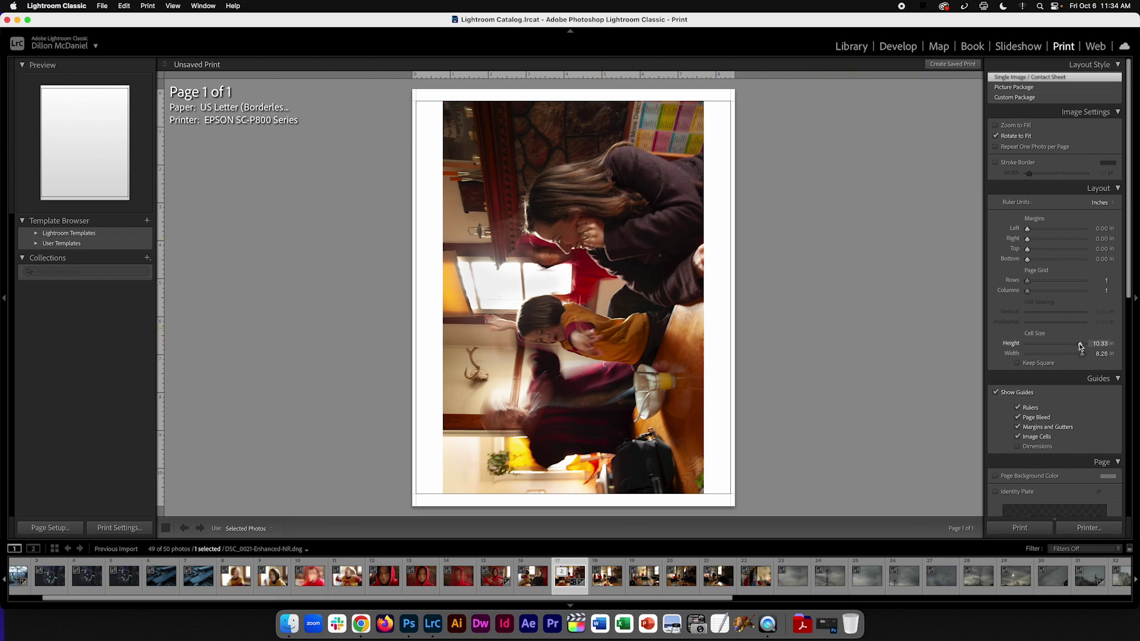
pyautogui.moveTo(1080, 344)
pyautogui.mouseDown()
pyautogui.moveTo(1103, 344)
pyautogui.moveTo(1095, 354)
pyautogui.mouseUp()
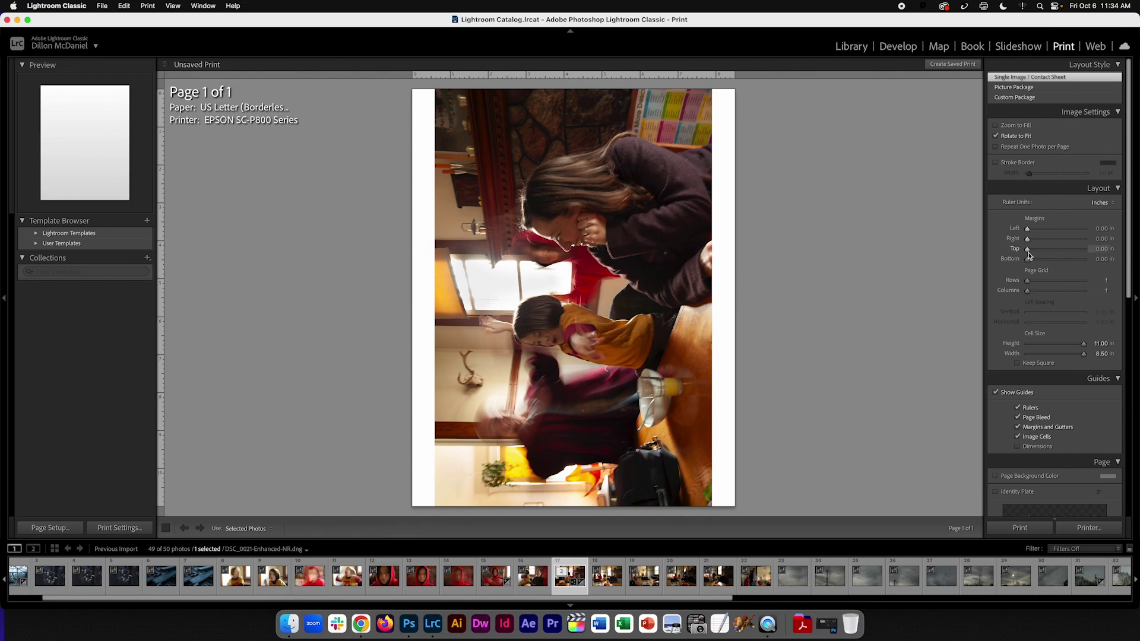
# Set the bottom and top page margins to 0.25 in each
pyautogui.moveTo(1028, 261); pyautogui.dragTo(1030, 264)
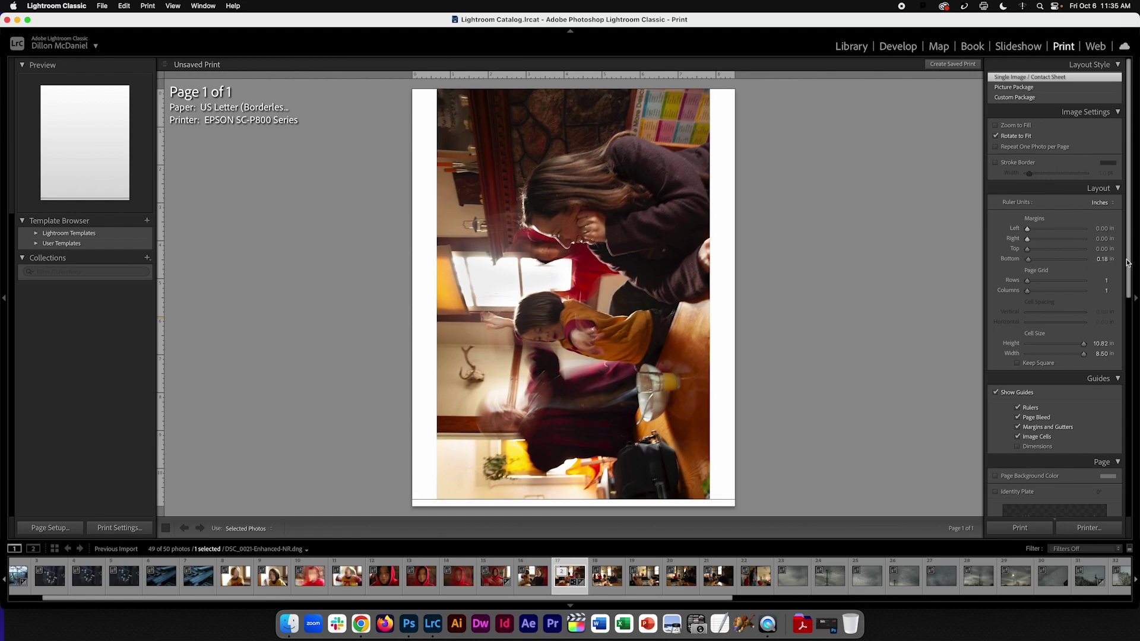
pyautogui.click(1107, 260)
pyautogui.write('25')
pyautogui.click(1104, 249)
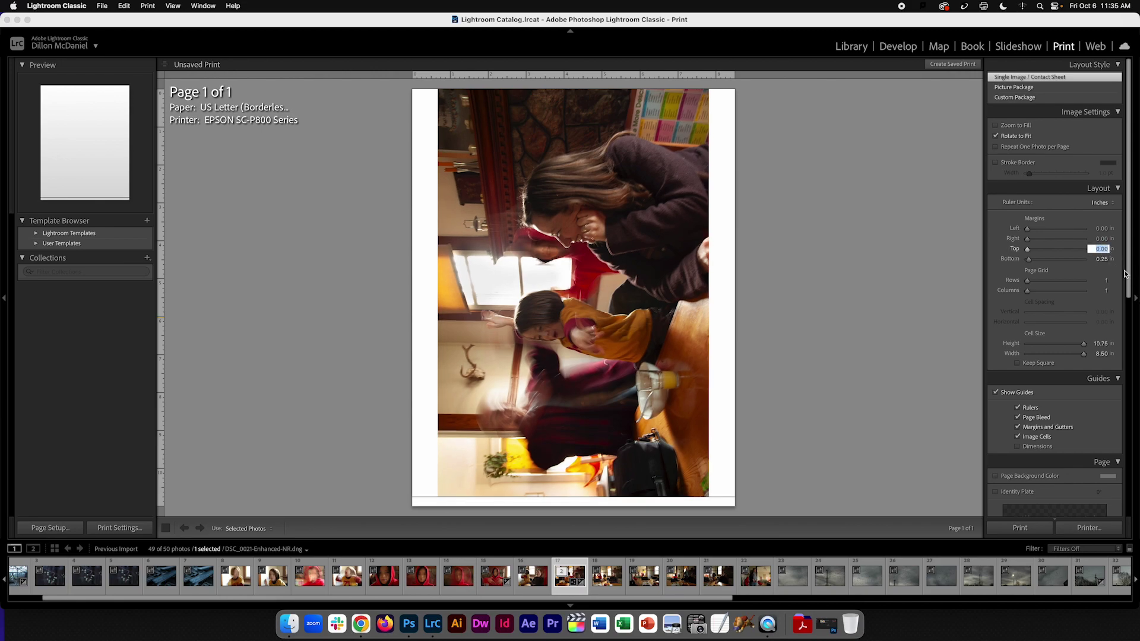
pyautogui.press('BackSpace')
pyautogui.write('.25')
pyautogui.press('Return')
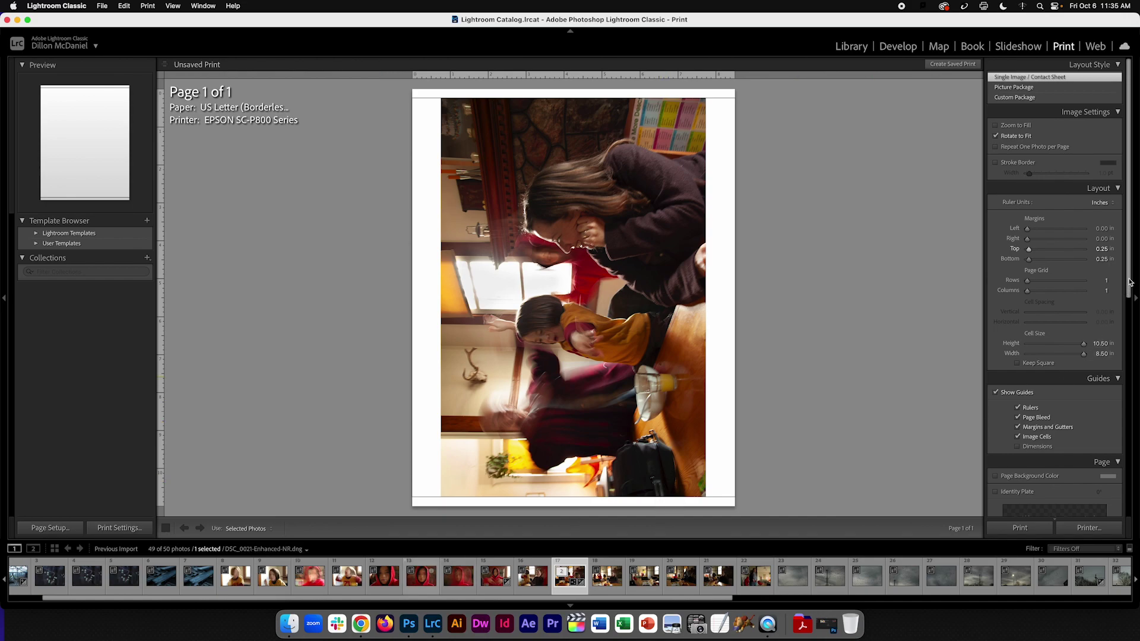
# Set the print job to 300 ppi resolution with Standard sharpening, Glossy media type and 16 Bit Output enabled
pyautogui.scroll(-5, 1125, 320)
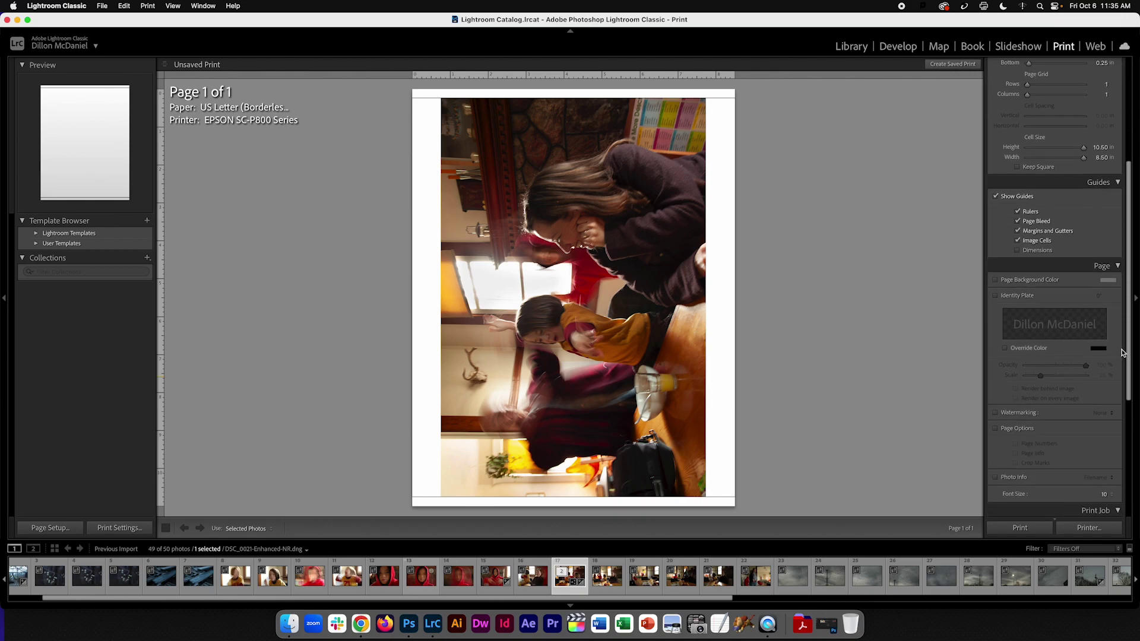
pyautogui.scroll(-6, 1122, 352)
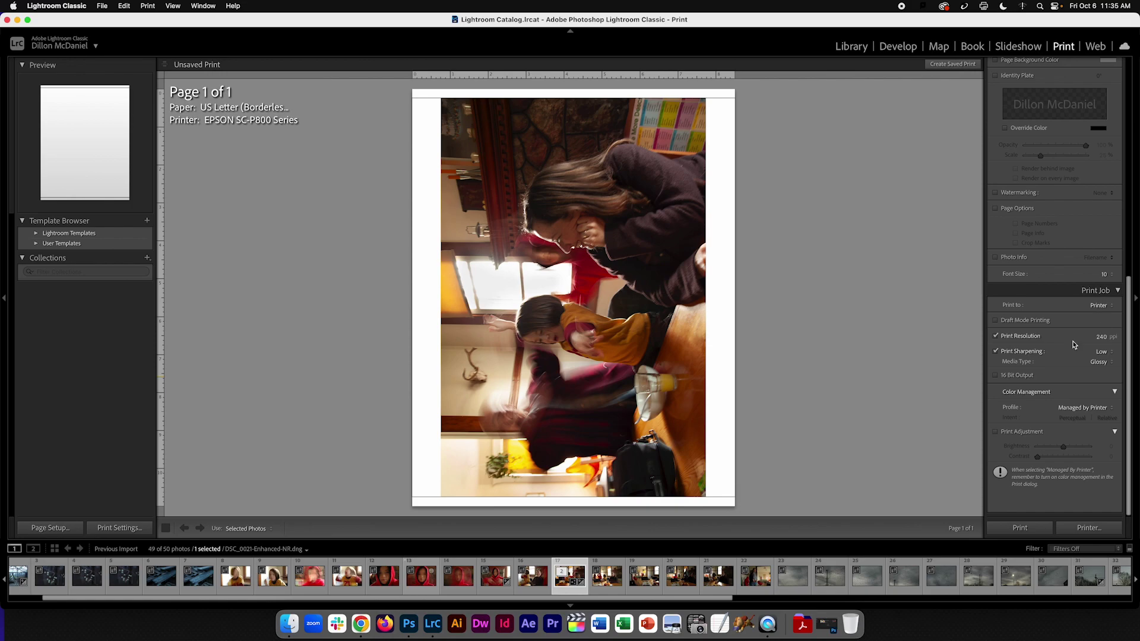
pyautogui.click(1105, 342)
pyautogui.write('300')
pyautogui.click(1104, 352)
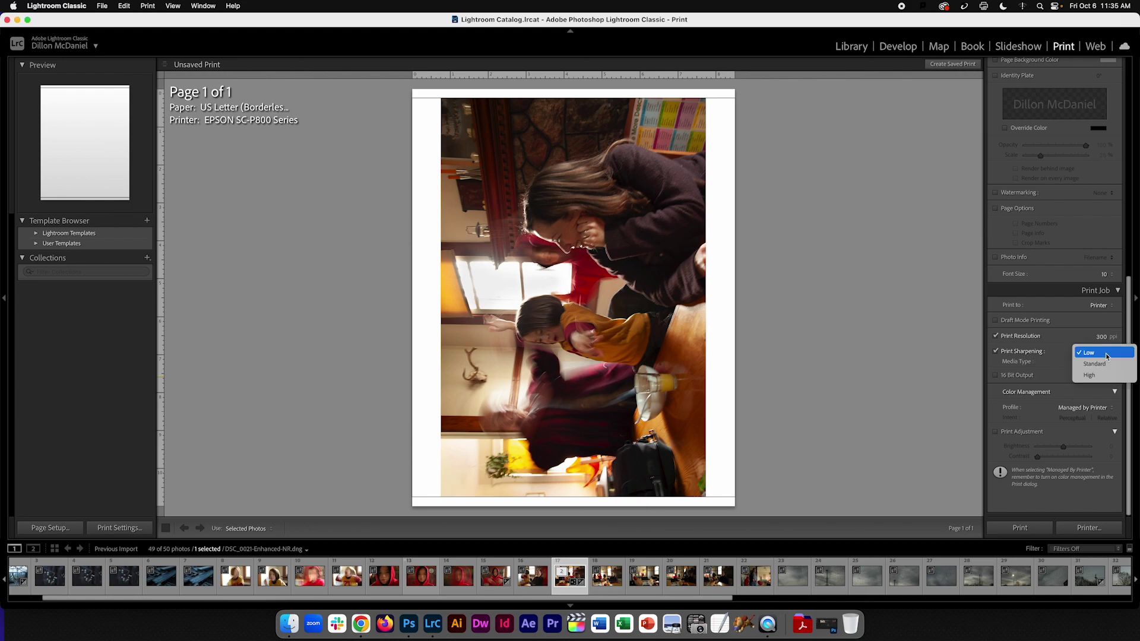
pyautogui.click(1106, 364)
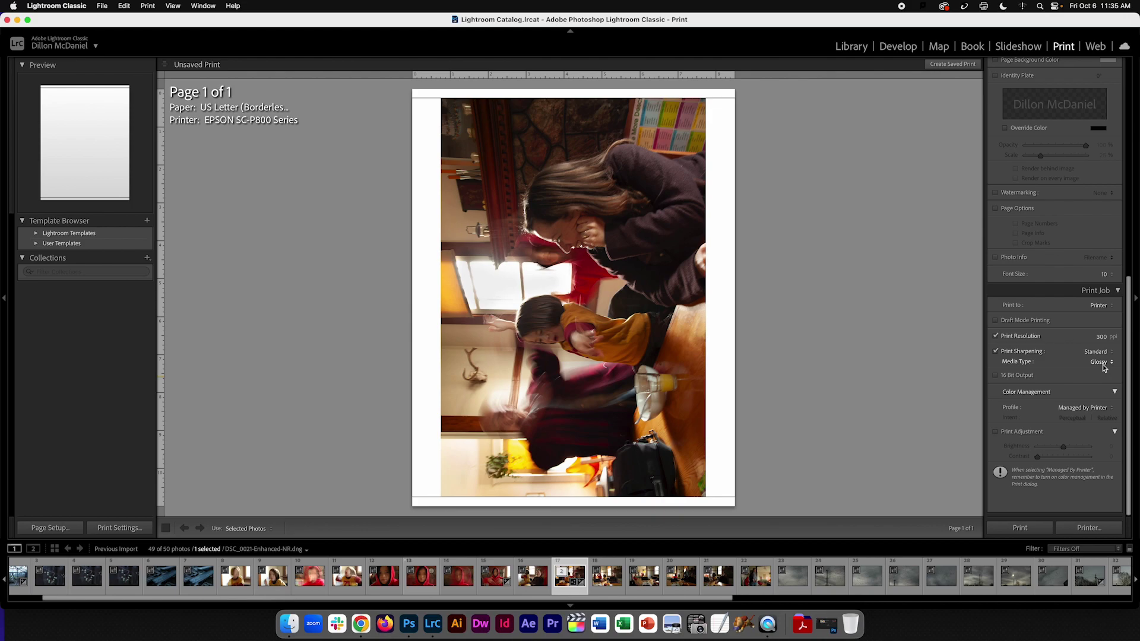
pyautogui.click(1104, 368)
pyautogui.click(1104, 363)
# Add cifa_p800_satin270_p_bk.icc (Premium Luster) to the available color profiles and assign it as the print job's profile
pyautogui.click(1113, 410)
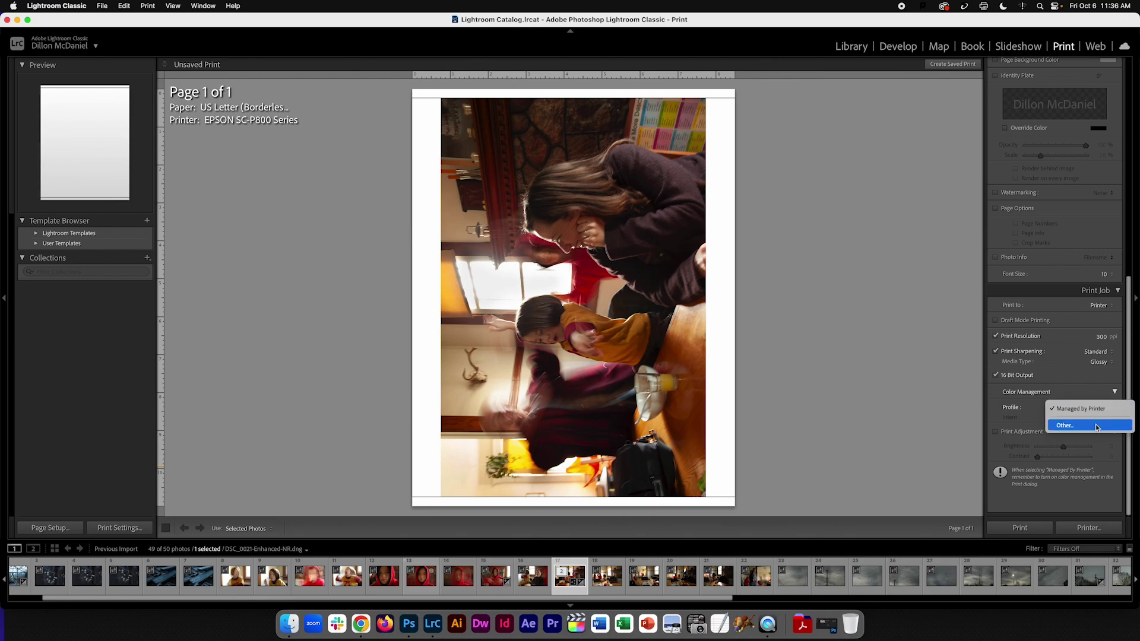
pyautogui.click(1093, 426)
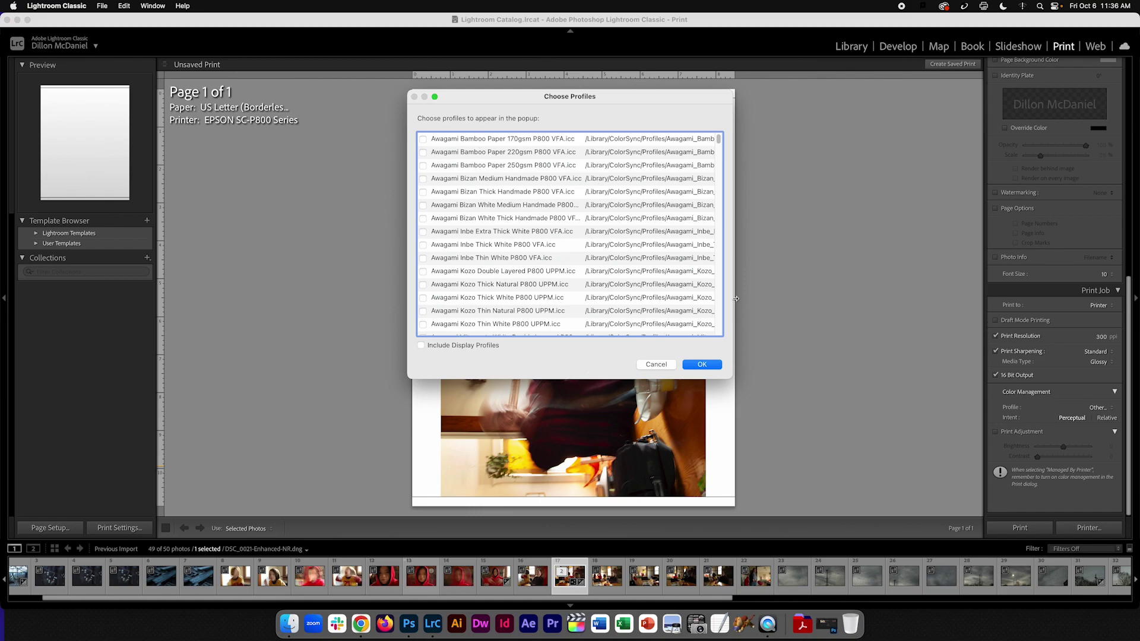
pyautogui.moveTo(734, 296); pyautogui.dragTo(971, 337)
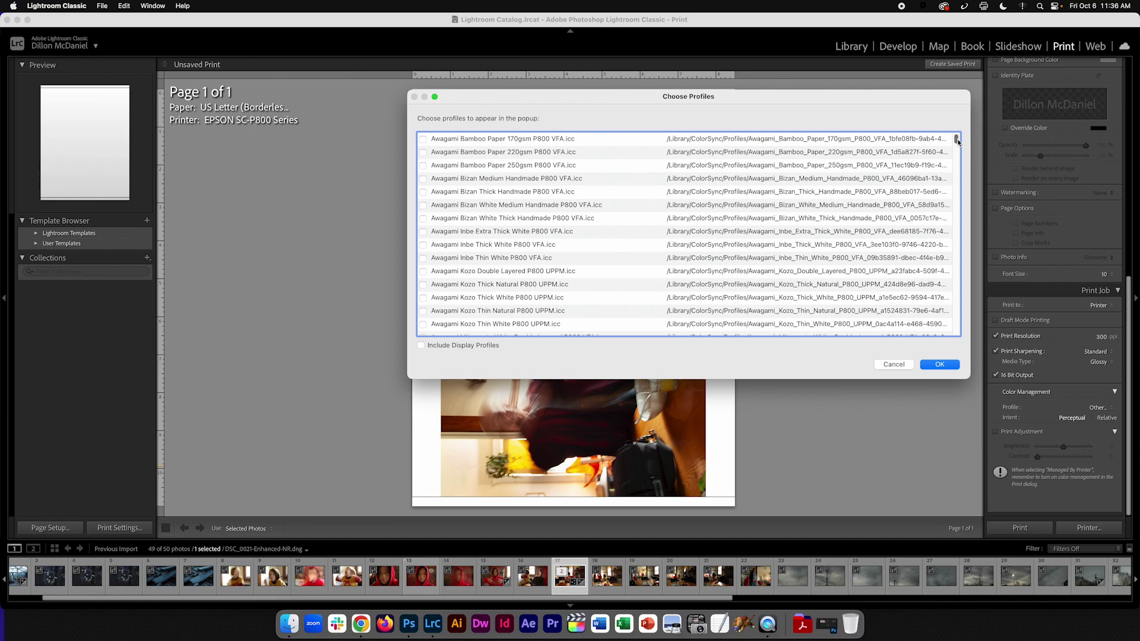
pyautogui.moveTo(956, 142); pyautogui.dragTo(958, 343)
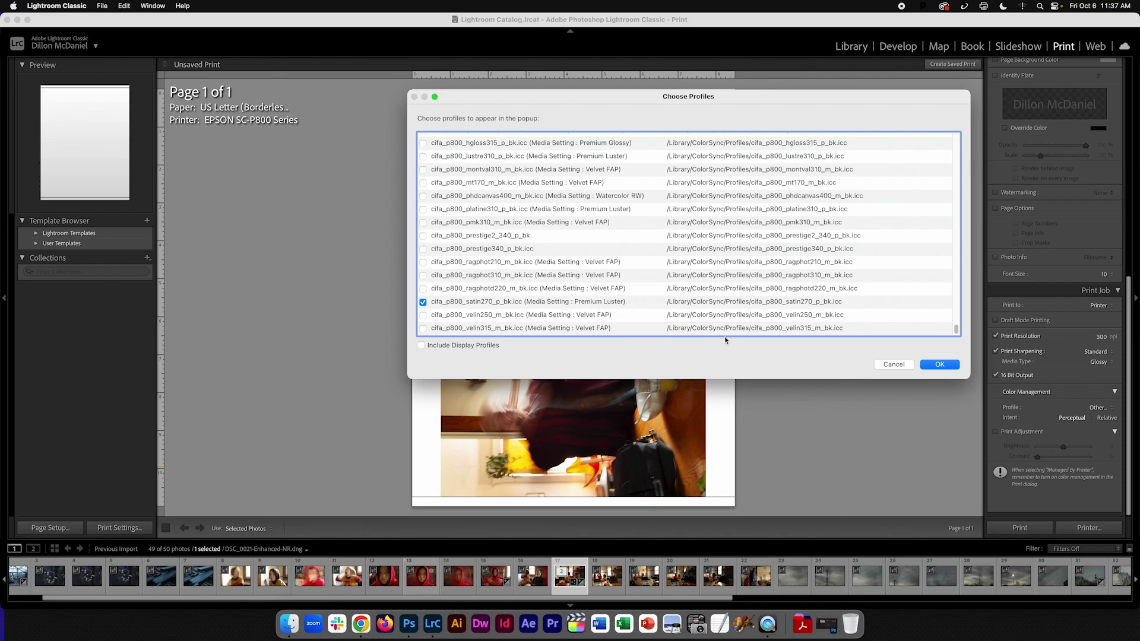
pyautogui.click(931, 364)
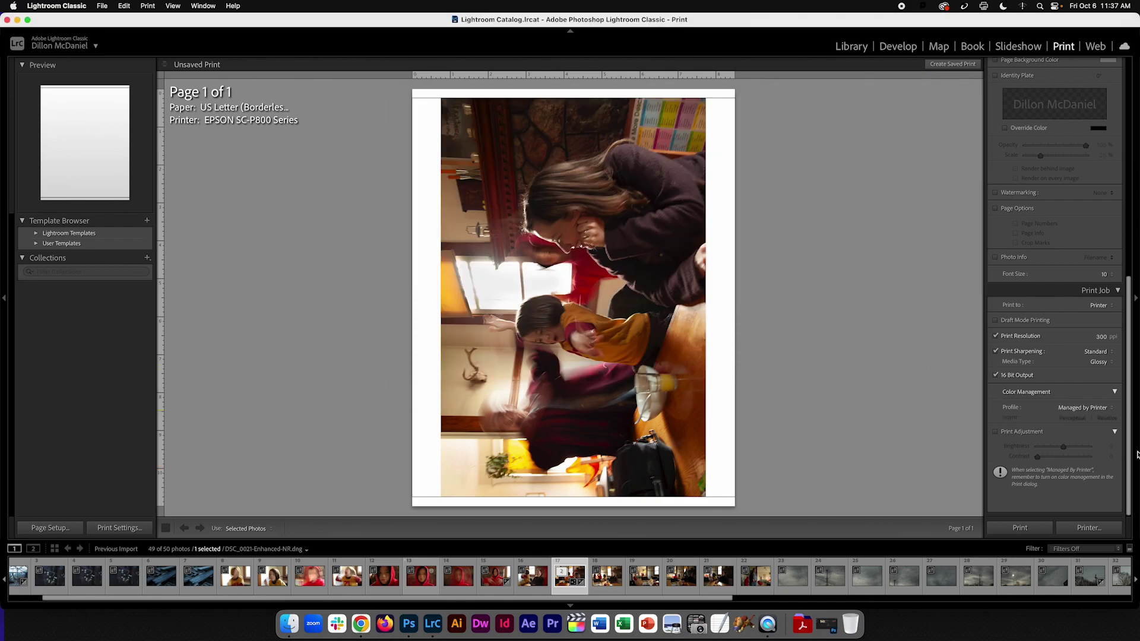
pyautogui.click(1113, 409)
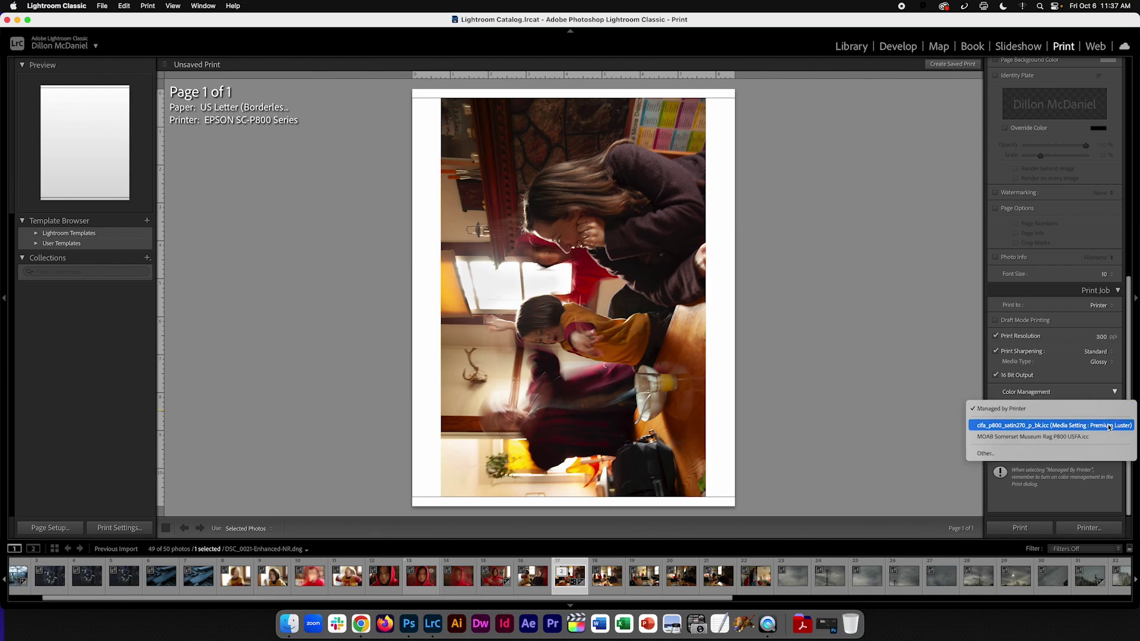
pyautogui.click(1107, 426)
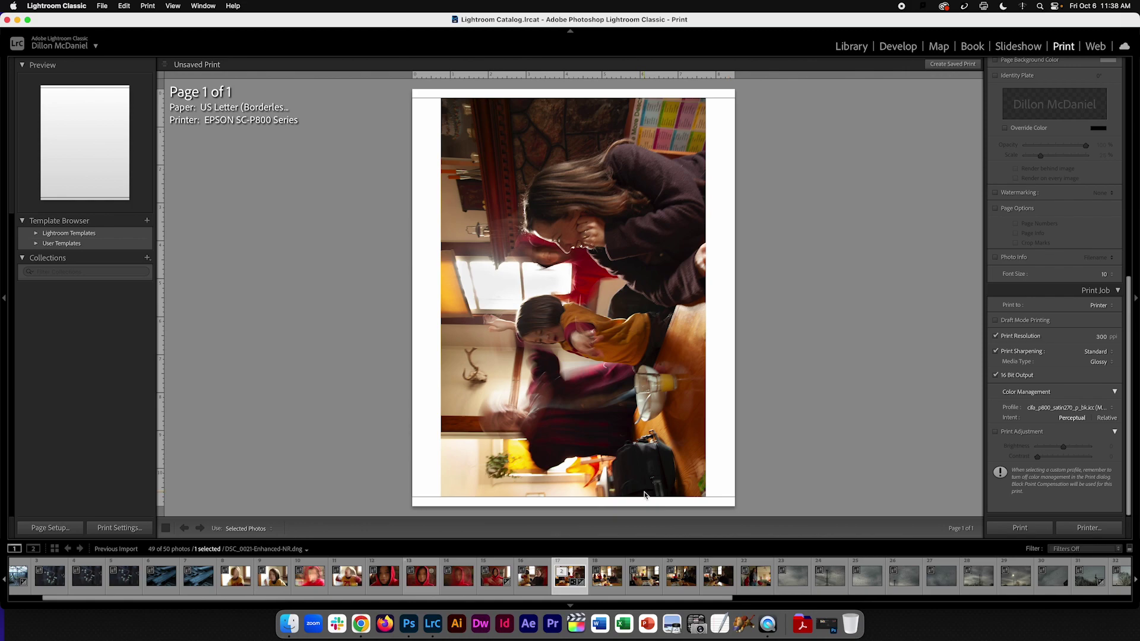
# Open the print settings in an enlarged dialog and choose EPSON SC-P800 Series as the printer
pyautogui.click(120, 528)
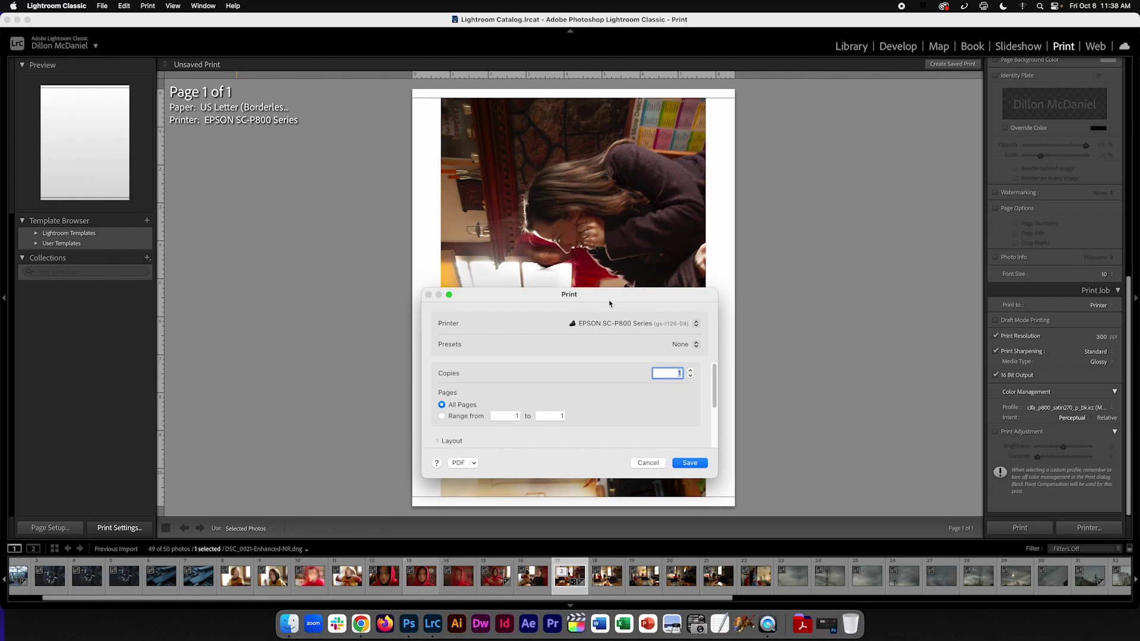
pyautogui.moveTo(612, 299); pyautogui.dragTo(603, 114)
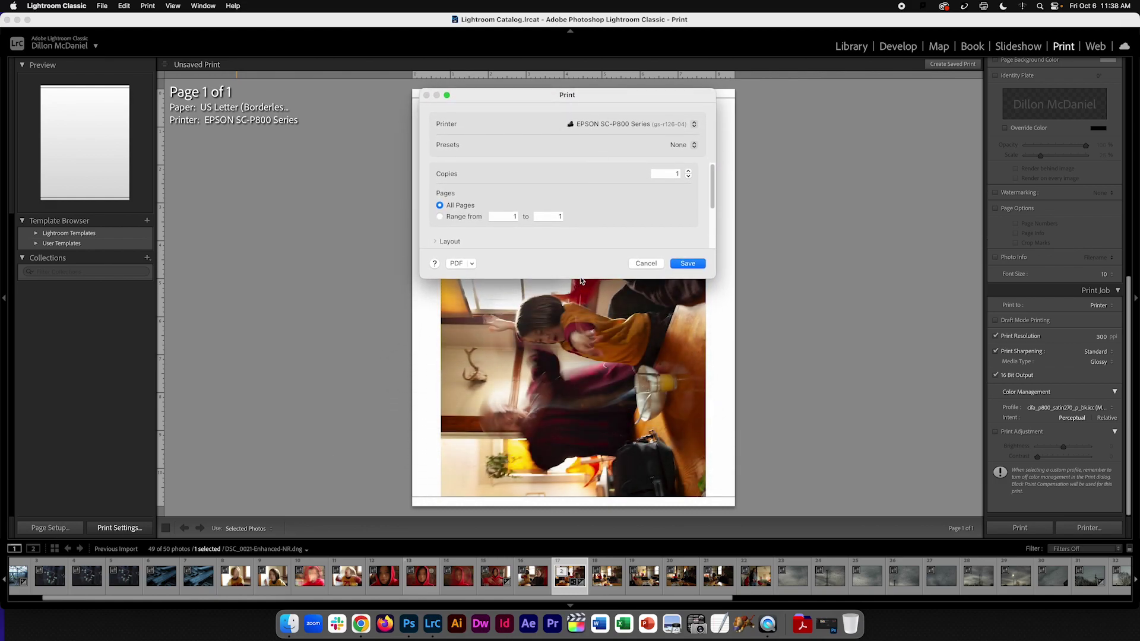
pyautogui.moveTo(585, 279); pyautogui.dragTo(602, 523)
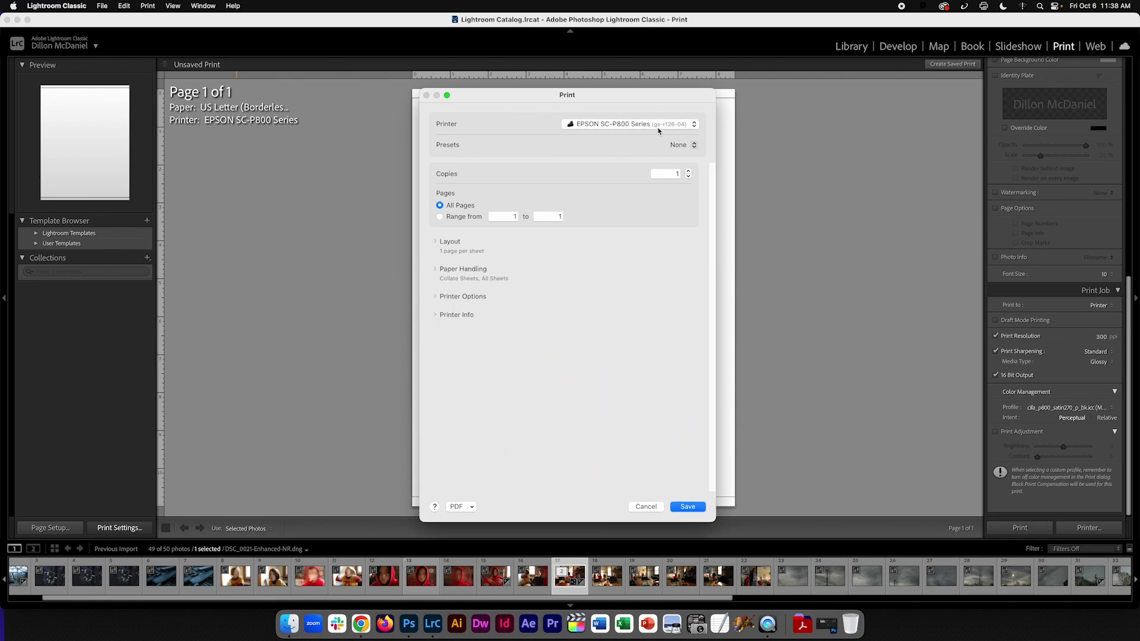
pyautogui.click(694, 126)
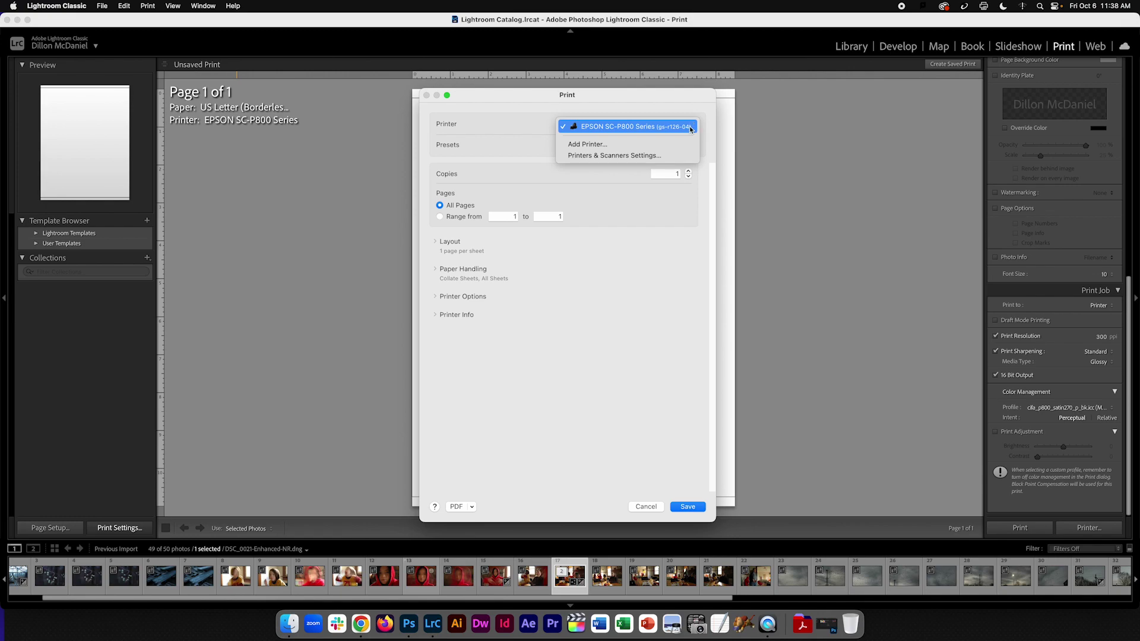
pyautogui.click(625, 127)
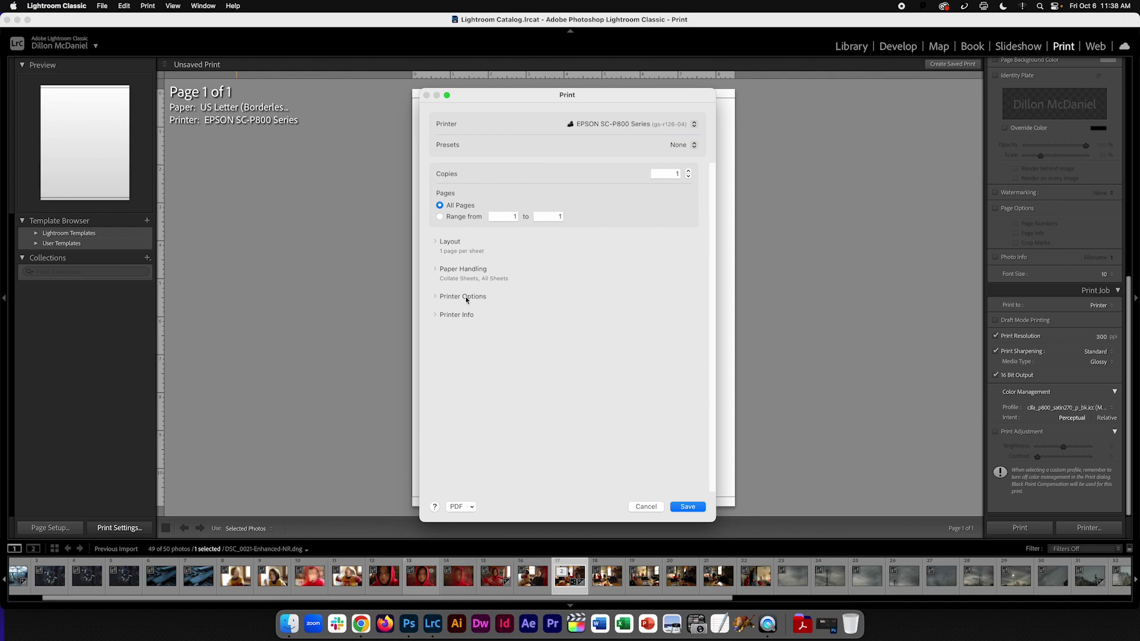
# Review the printer's Color Matching and Advanced Media Control options, accepting both as they are
pyautogui.click(436, 297)
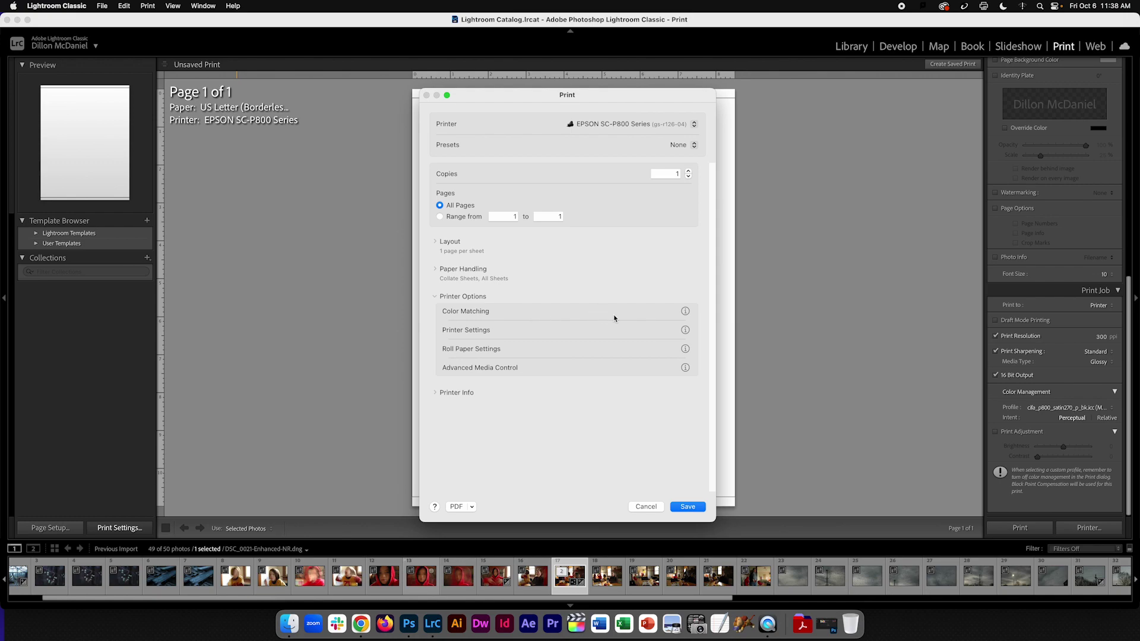
pyautogui.click(685, 311)
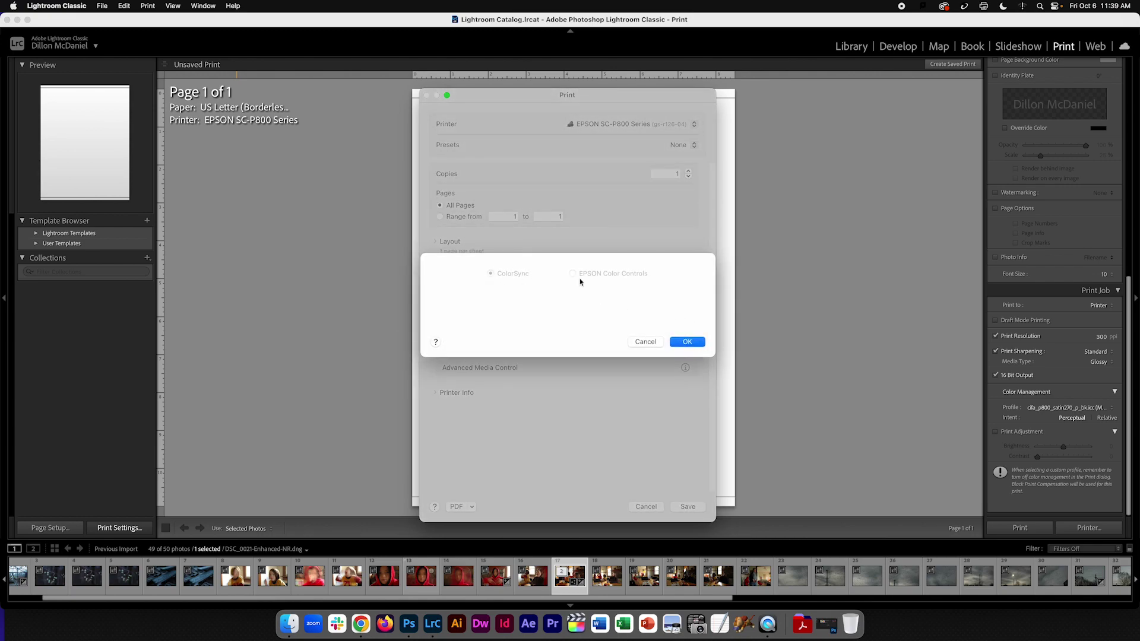
pyautogui.click(687, 341)
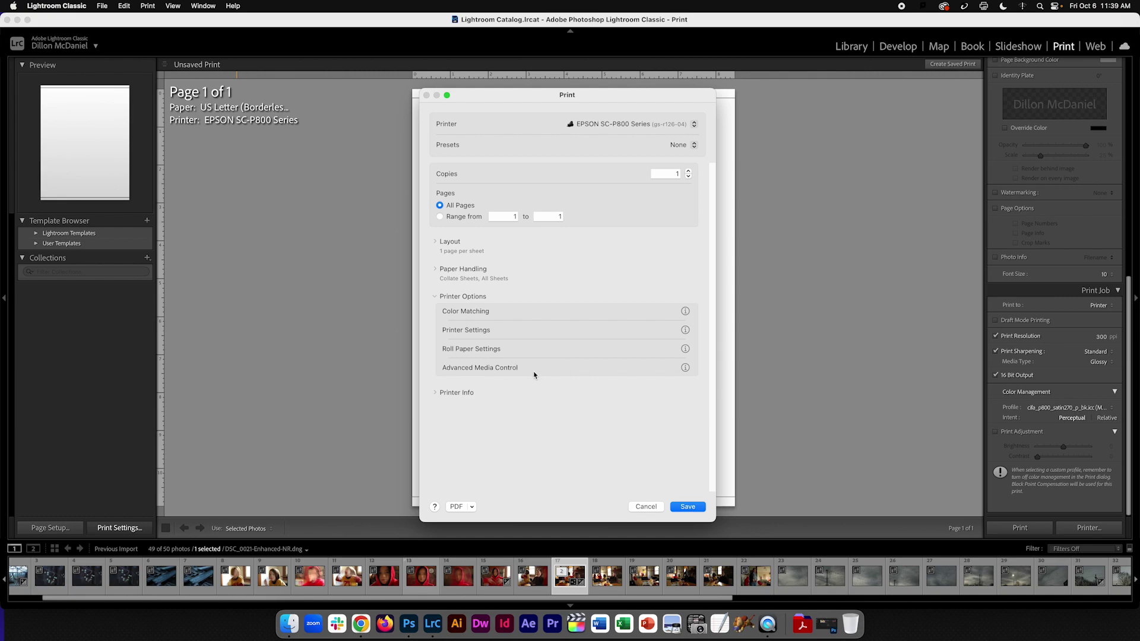
pyautogui.click(686, 368)
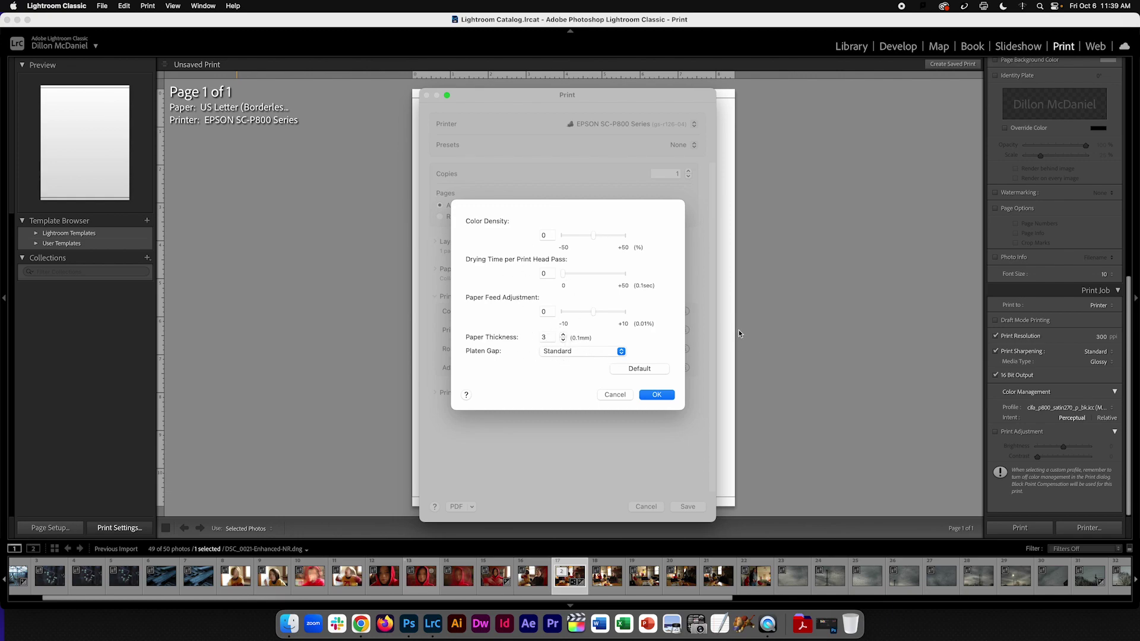
pyautogui.click(655, 396)
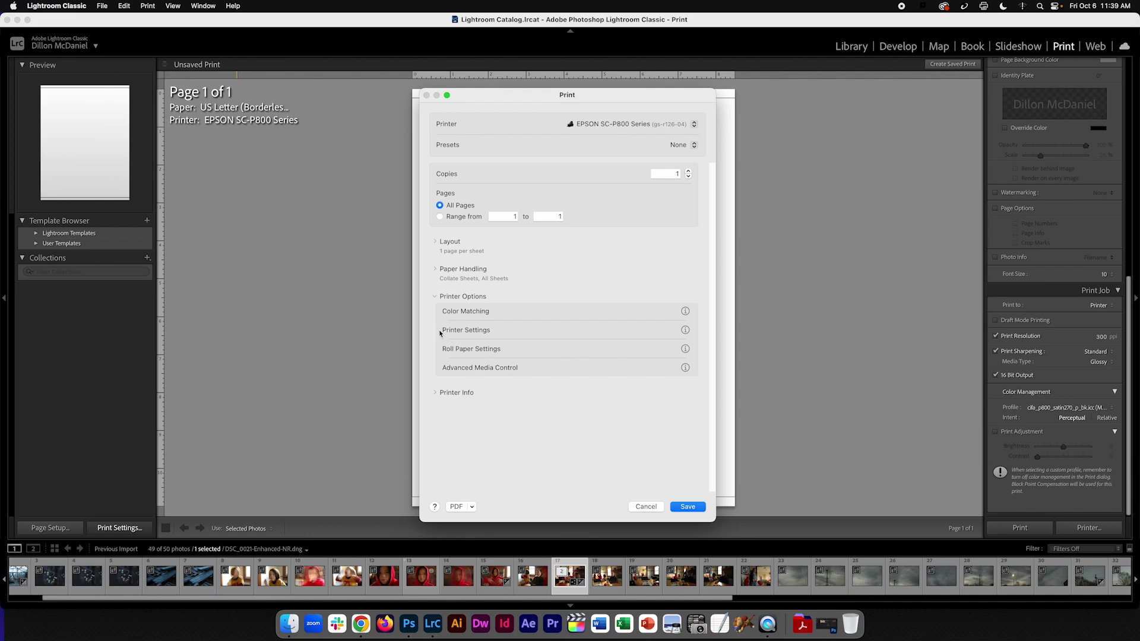
# Set the printer's media type to Ultra Premium Photo Paper Luster
pyautogui.click(684, 330)
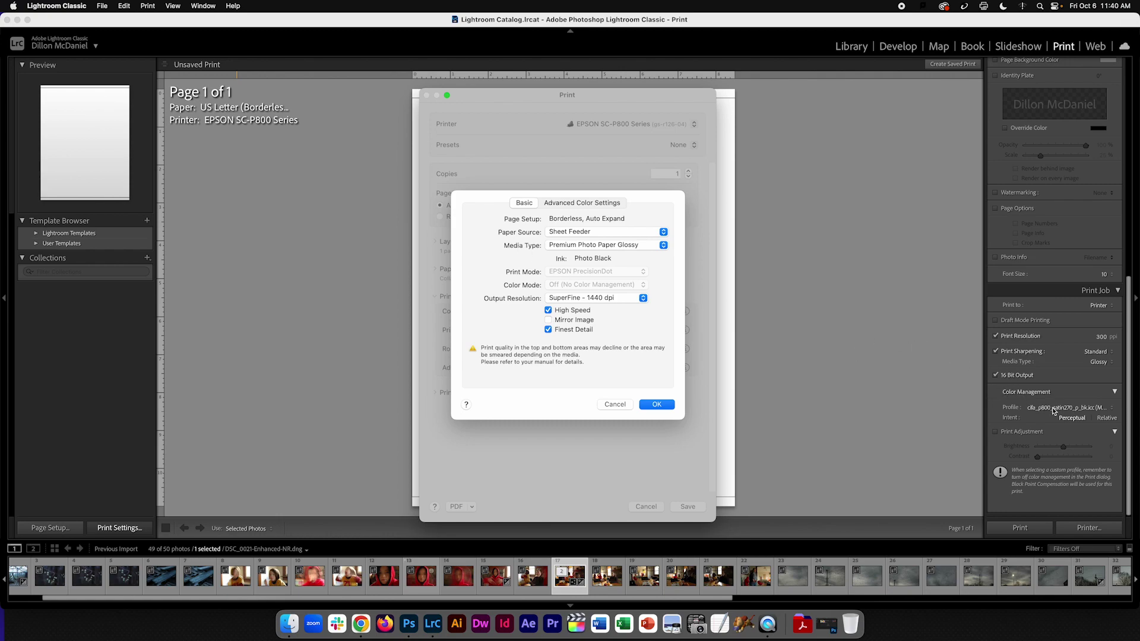
pyautogui.click(661, 246)
pyautogui.moveTo(659, 247)
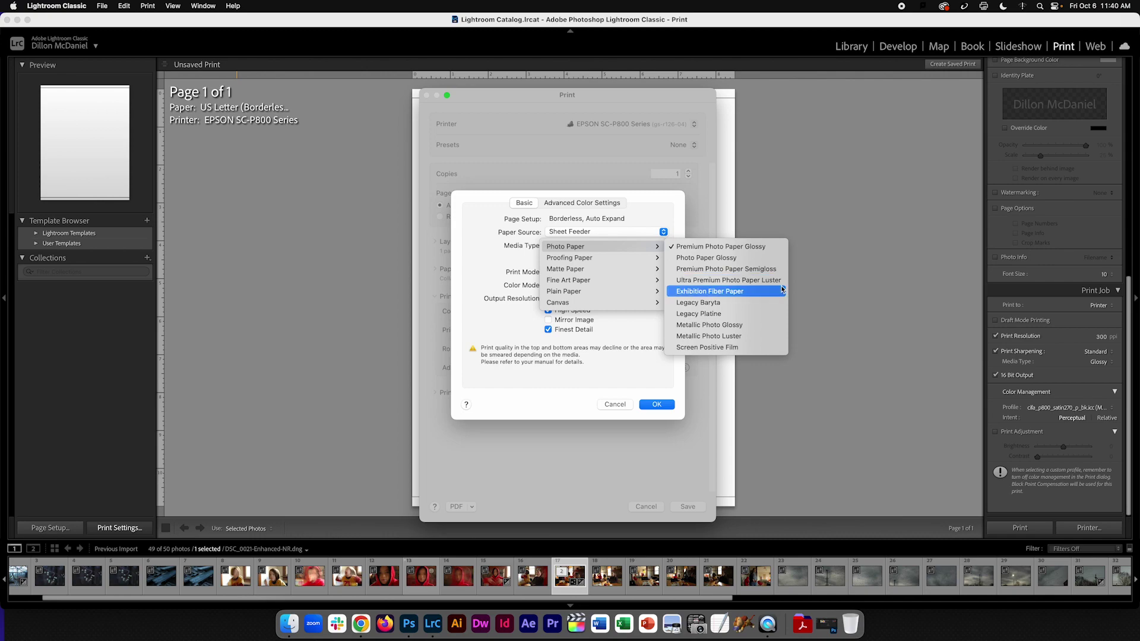
pyautogui.click(747, 286)
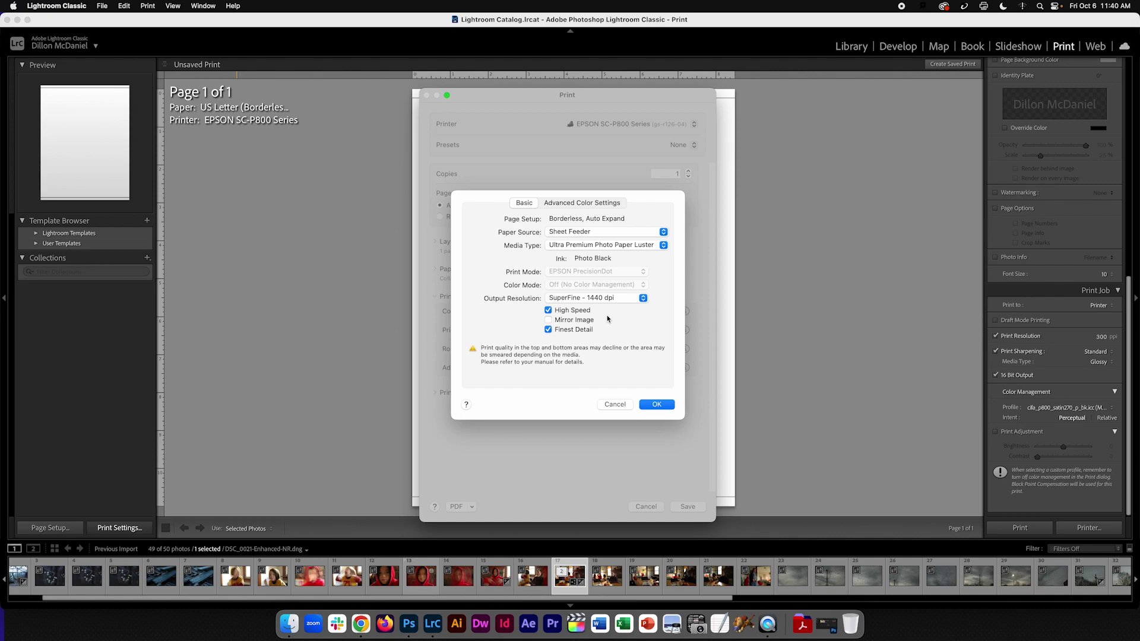
# Set the output resolution to SuperPhoto - 2880dpi, turn off High Speed, and save the print settings
pyautogui.click(642, 300)
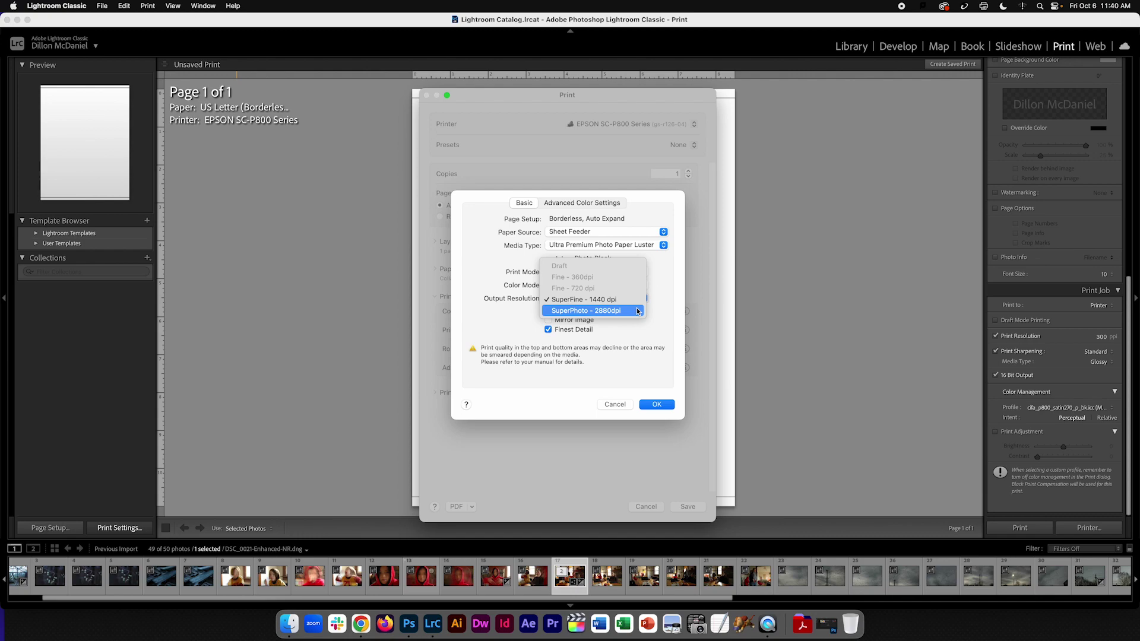
pyautogui.click(637, 311)
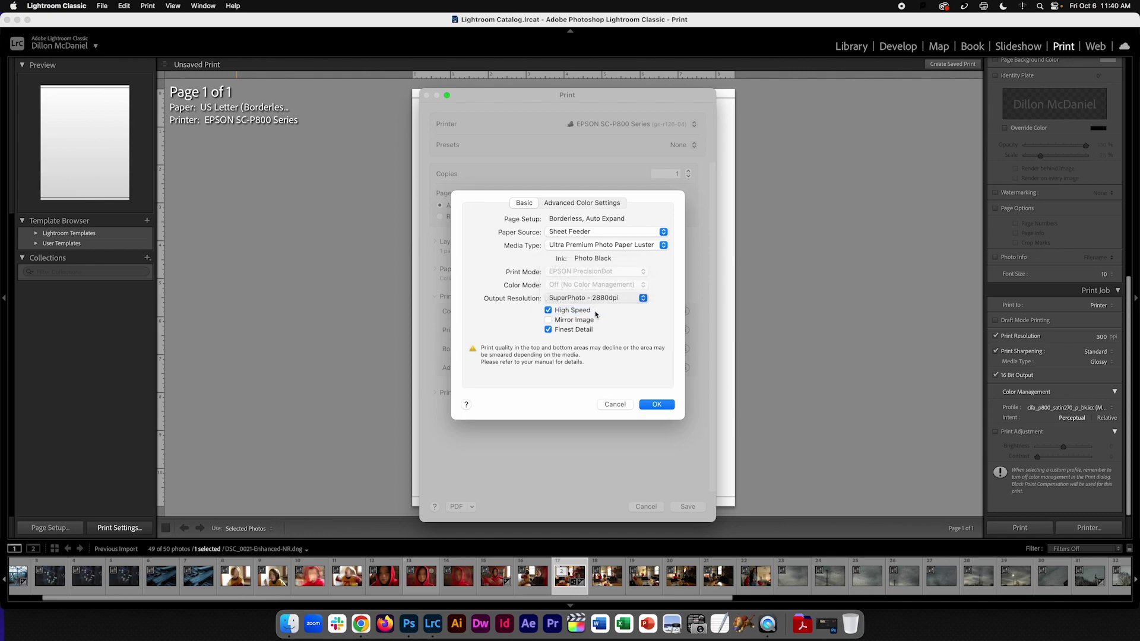
pyautogui.click(548, 311)
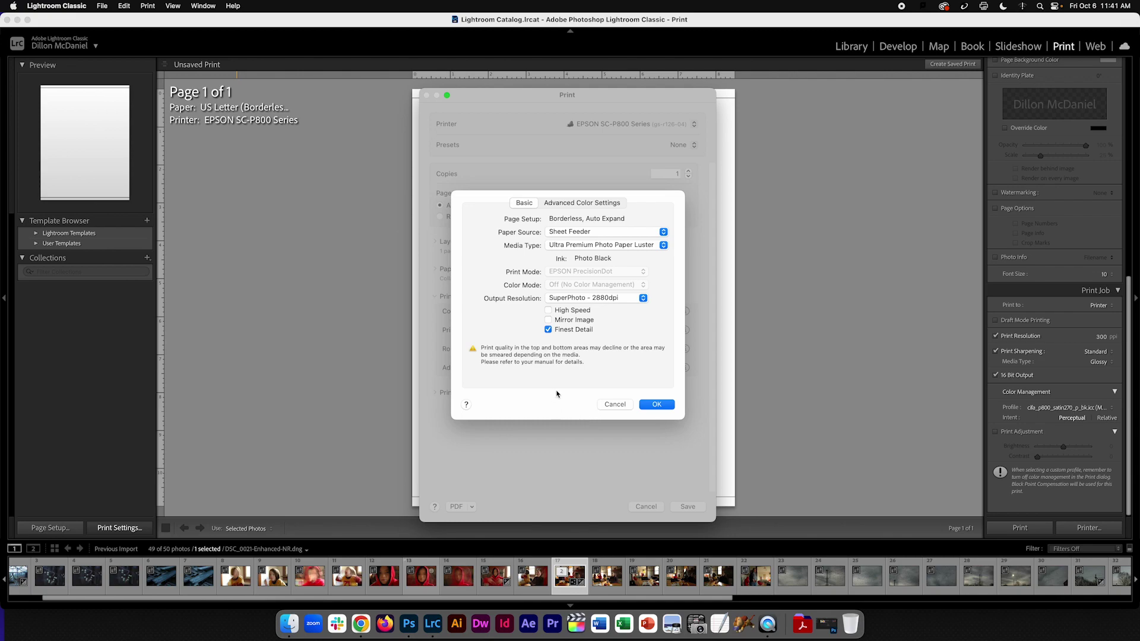
pyautogui.click(660, 406)
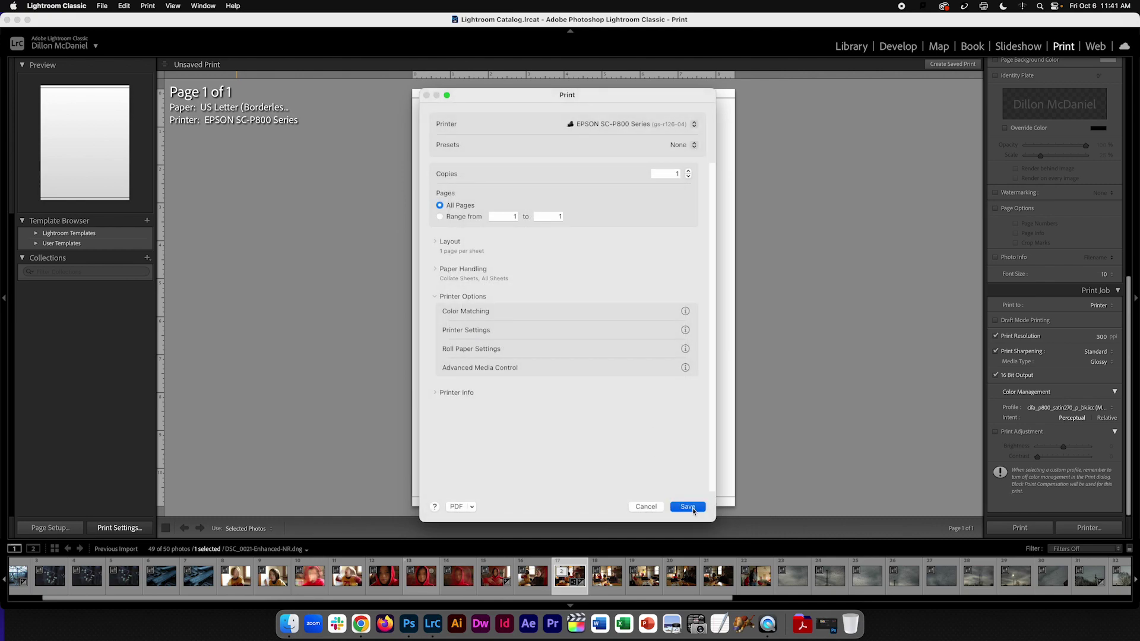
pyautogui.click(690, 507)
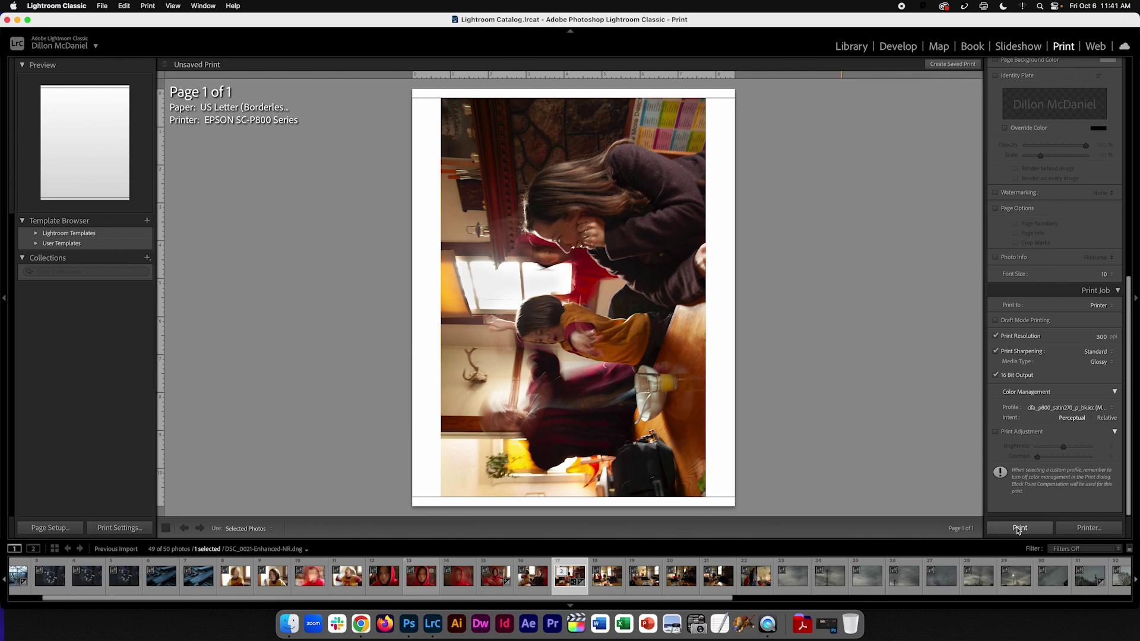